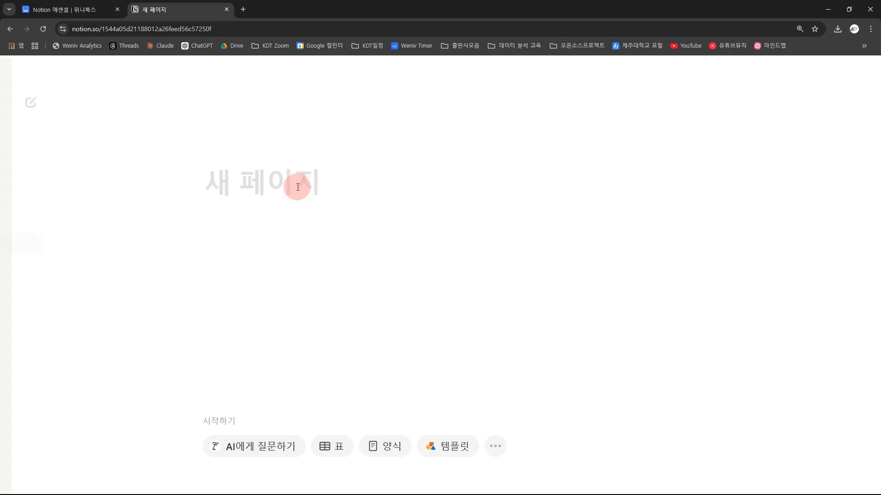
# Step: Collapse the sidebar and show it again
pyautogui.hotkey('ctrl', '\\')
pyautogui.hotkey('ctrl', '\\')
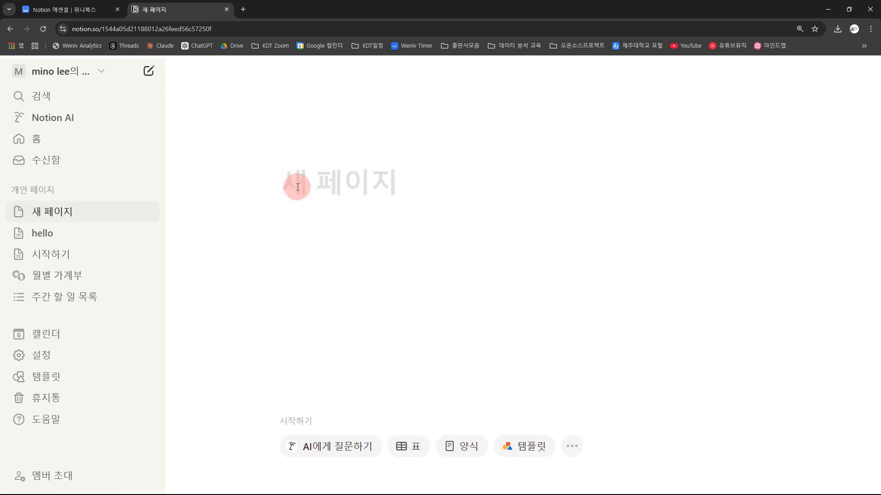
pyautogui.click(127, 73)
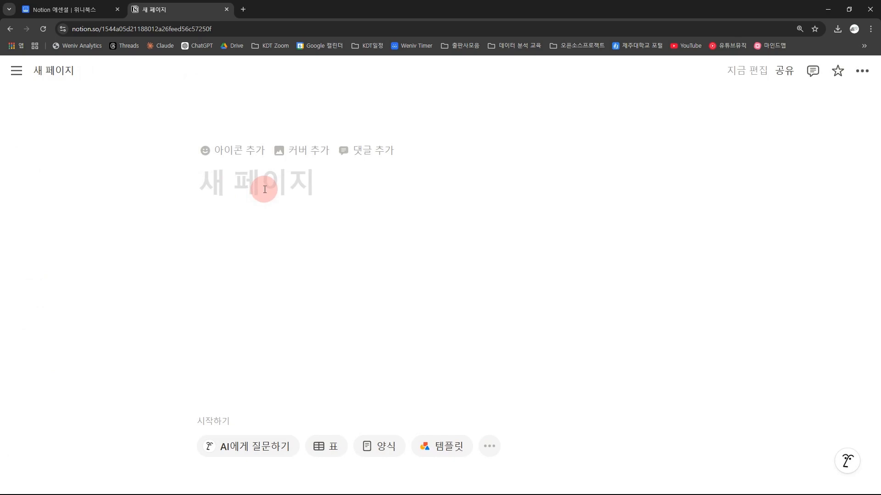
pyautogui.moveTo(112, 112)
pyautogui.hotkey('ctrl', '\\')
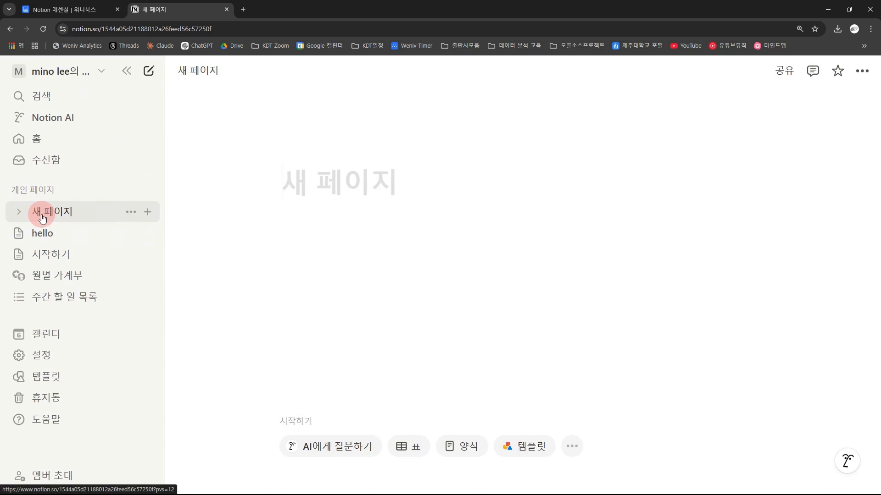
# Step: Title the new page "마크다운 문법" and collapse the sidebar
pyautogui.write('마크다운 문')
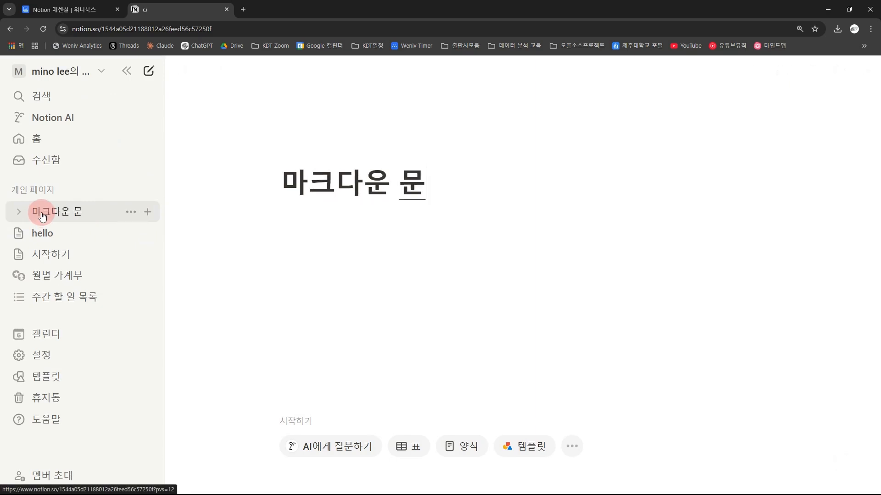
pyautogui.write('법')
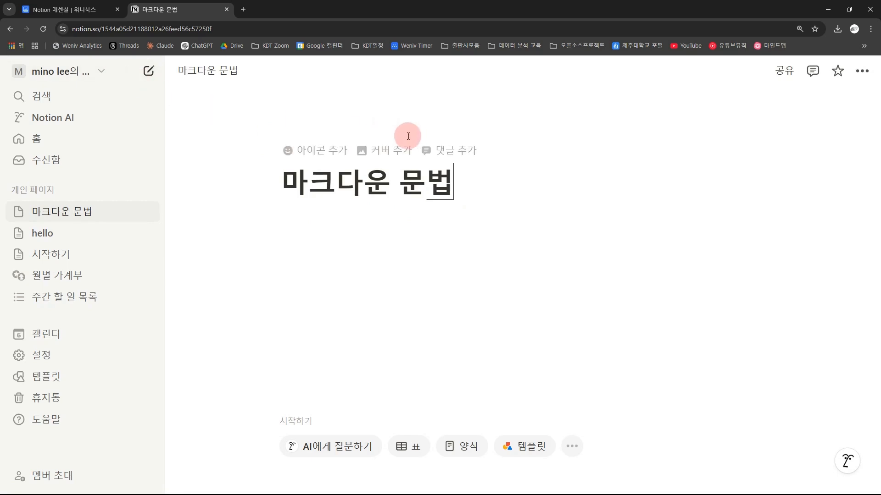
pyautogui.hotkey('ctrl', '\\')
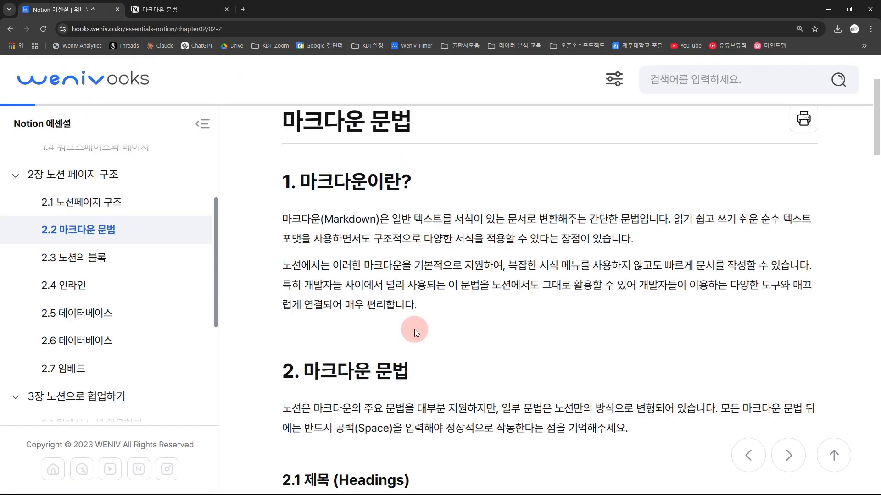
# Step: Examine the guide's explanation of Markdown in Notion and how the number of # symbols sets heading size in section 2.1
pyautogui.moveTo(272, 296); pyautogui.dragTo(448, 290)
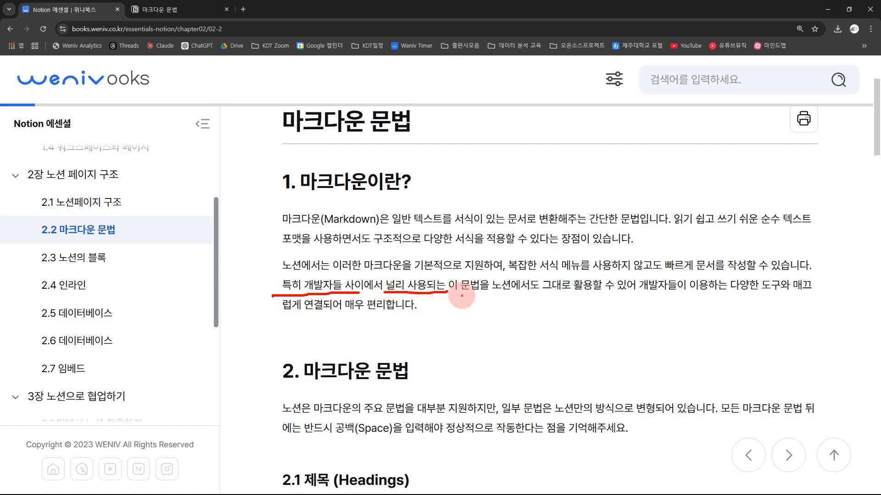
pyautogui.moveTo(268, 381); pyautogui.dragTo(430, 381)
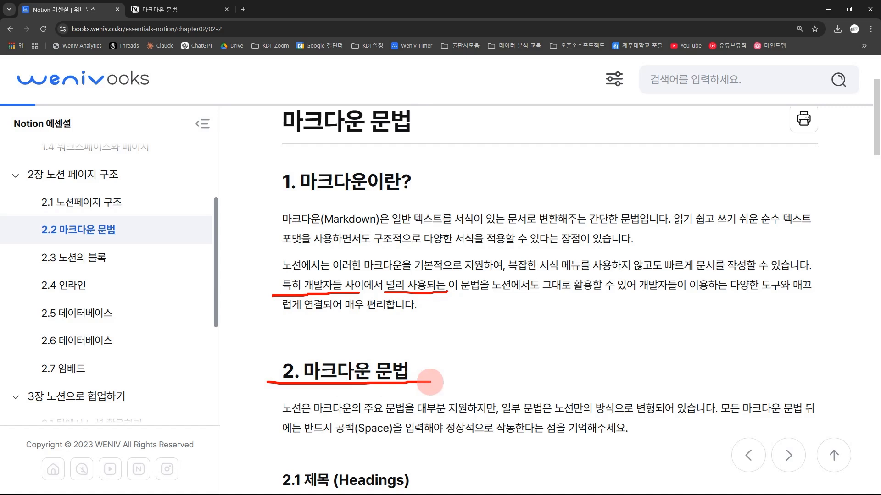
pyautogui.moveTo(353, 404); pyautogui.dragTo(656, 415)
pyautogui.moveTo(555, 415)
pyautogui.mouseDown()
pyautogui.moveTo(585, 393)
pyautogui.moveTo(601, 418)
pyautogui.moveTo(582, 419)
pyautogui.mouseUp()
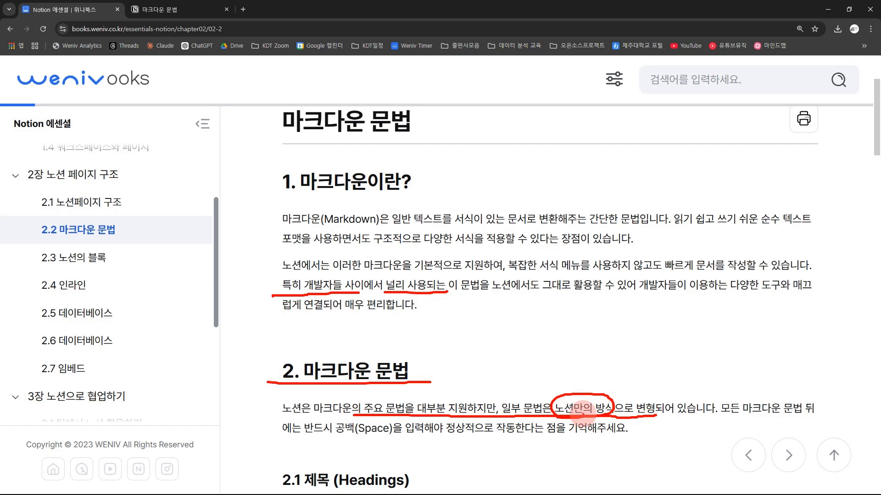
pyautogui.moveTo(717, 416); pyautogui.dragTo(786, 416)
pyautogui.moveTo(275, 438); pyautogui.dragTo(471, 441)
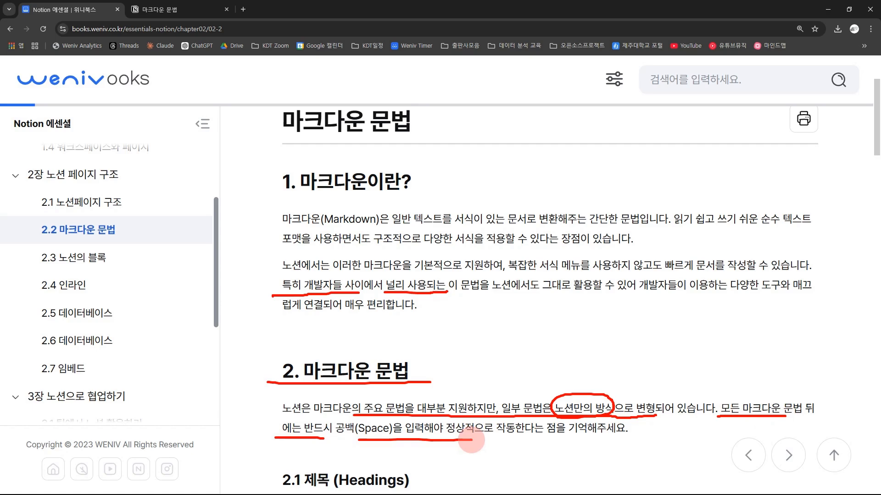
pyautogui.scroll(-4, 432, 438)
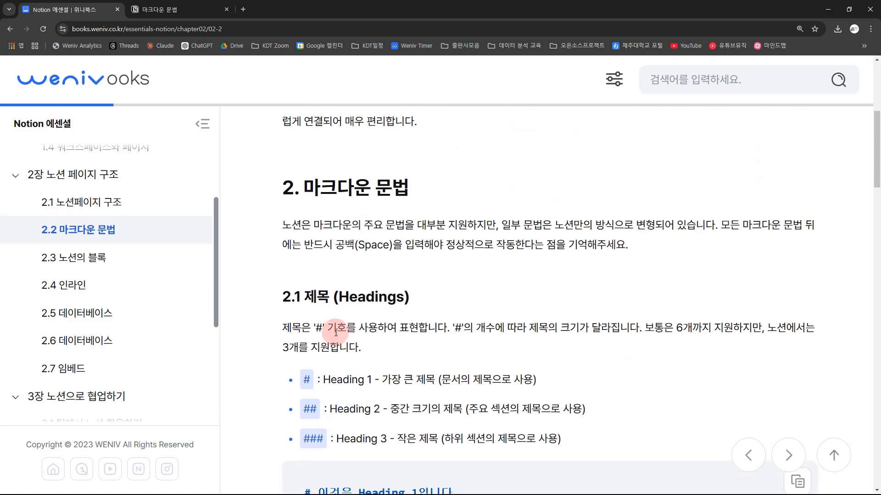
pyautogui.moveTo(292, 328); pyautogui.dragTo(367, 328)
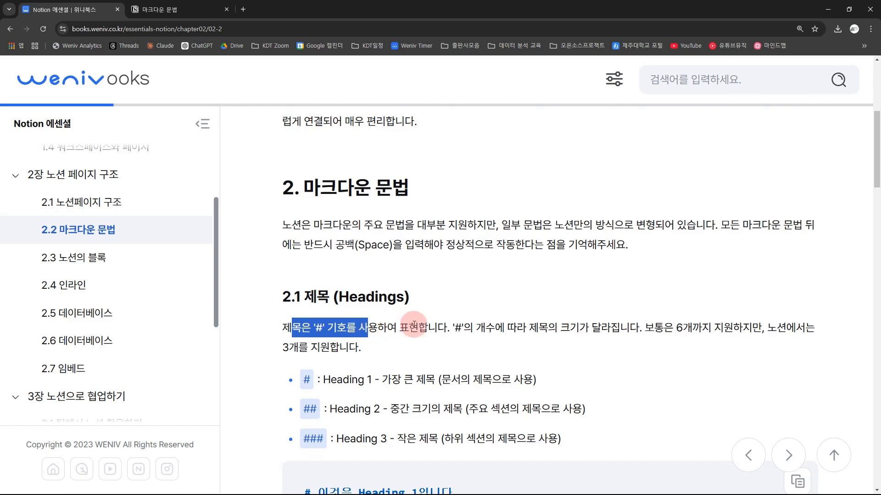
pyautogui.moveTo(447, 327); pyautogui.dragTo(624, 327)
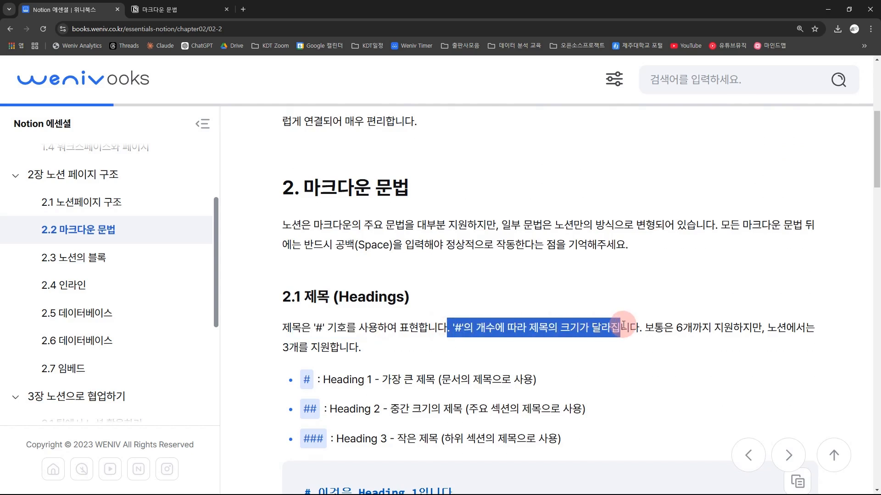
# Step: Switch back to the Notion page in full screen and add a Heading 1 reading "제목" under the title
pyautogui.click(196, 9)
pyautogui.click(460, 228)
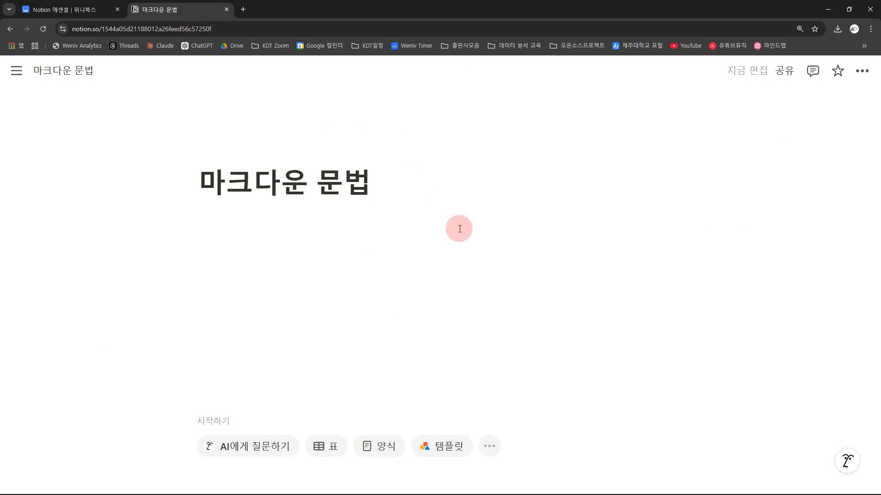
pyautogui.press('F11')
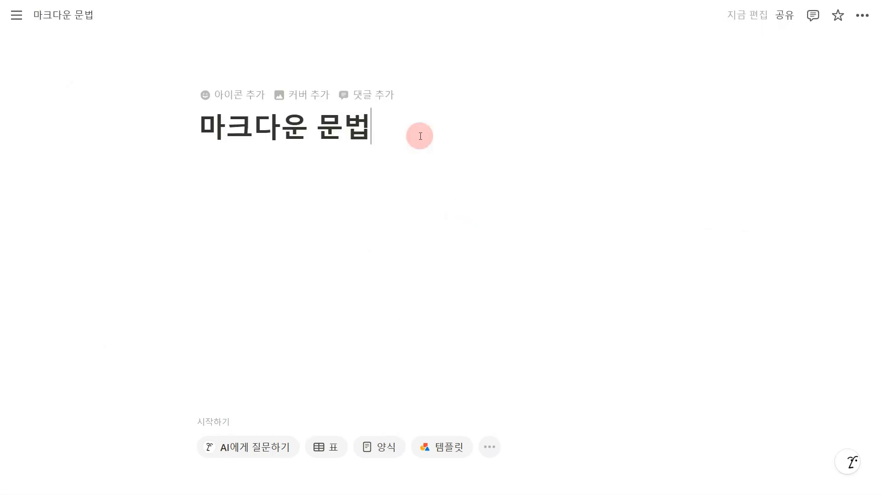
pyautogui.press('Return')
pyautogui.write('#')
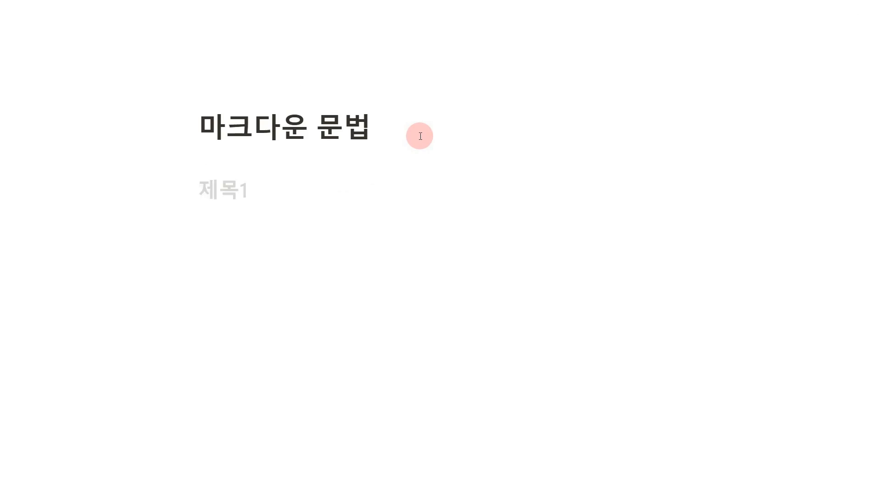
pyautogui.write(' 제목')
pyautogui.press('Return')
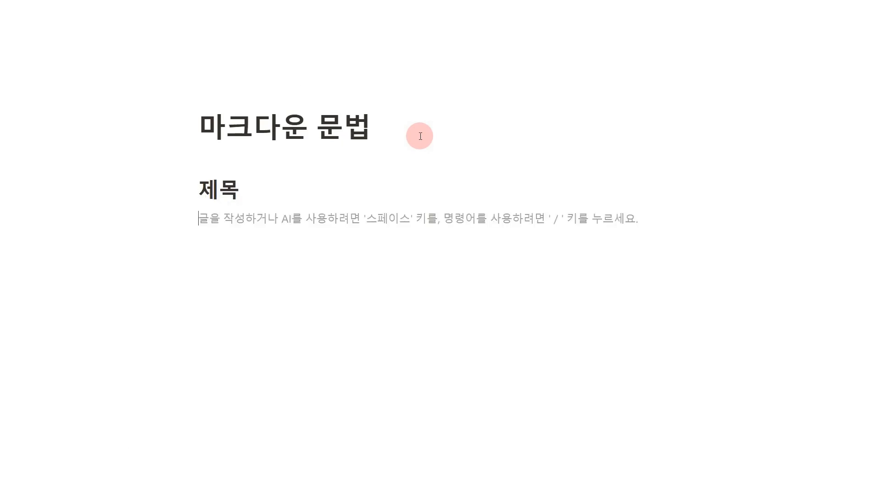
# Step: Add a Heading 2 and a Heading 3 below the first heading, each reading "제목", using Markdown # markers
pyautogui.write('##')
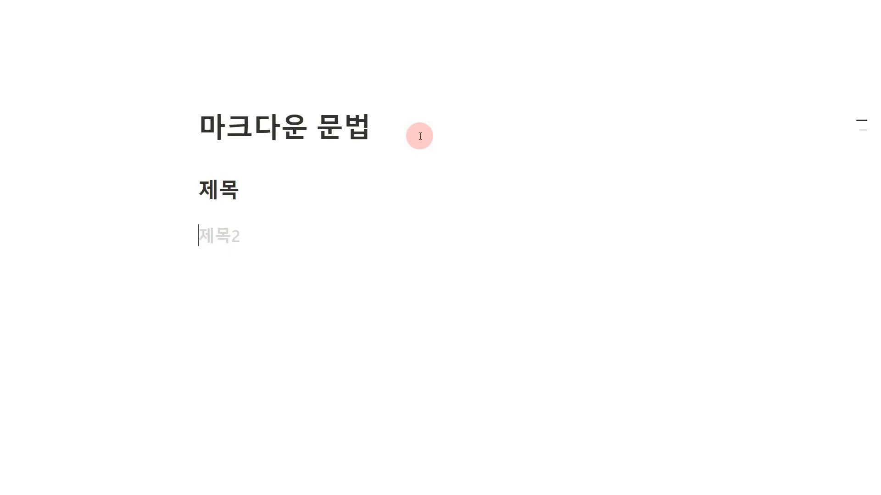
pyautogui.write('제목')
pyautogui.press('Return')
pyautogui.write('### ')
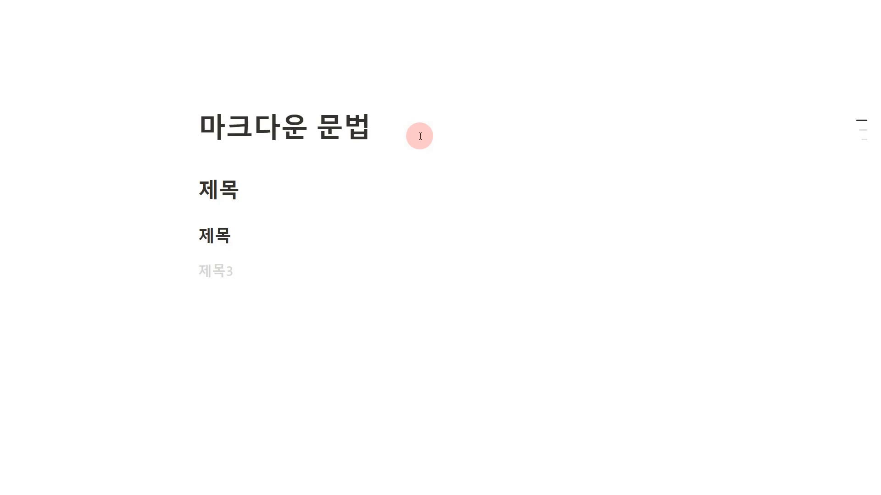
pyautogui.write('제목')
# Step: Insert a table of contents (목차) block between the page title and the first heading
pyautogui.press('Up')
pyautogui.press('Up')
pyautogui.press('Up')
pyautogui.press('Down')
pyautogui.press('Left')
pyautogui.press('Left')
pyautogui.press('Return')
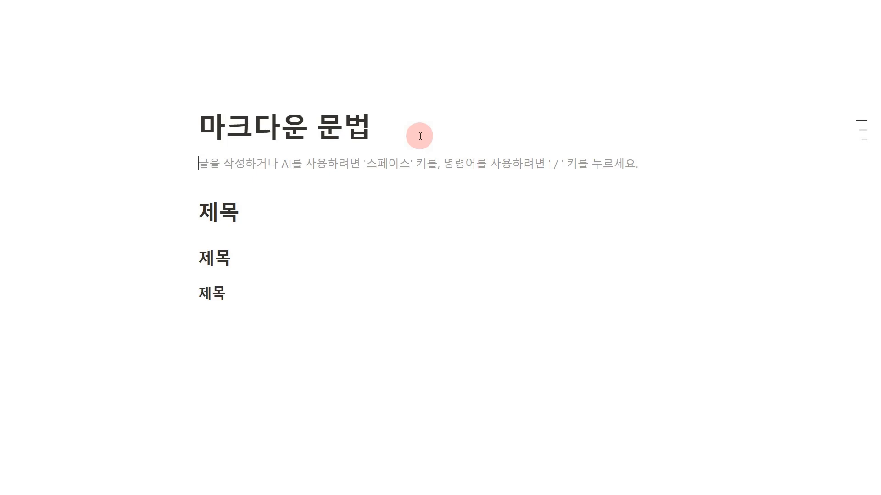
pyautogui.write('/목차')
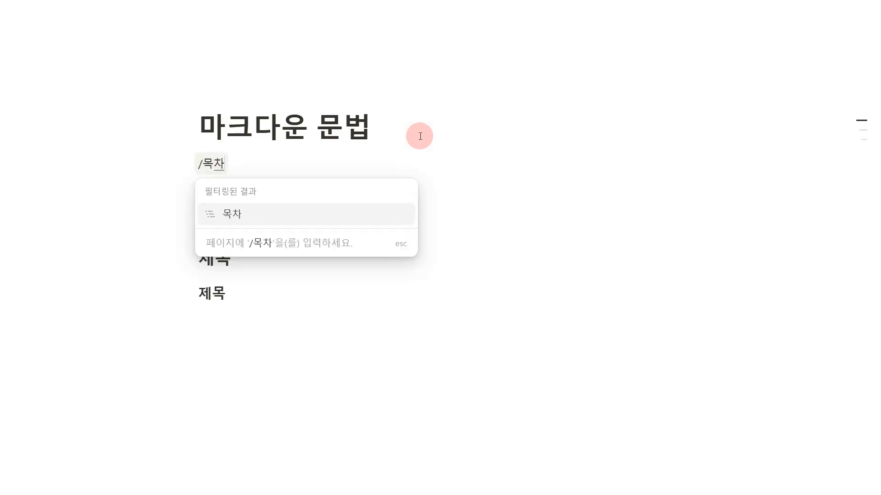
pyautogui.press('Return')
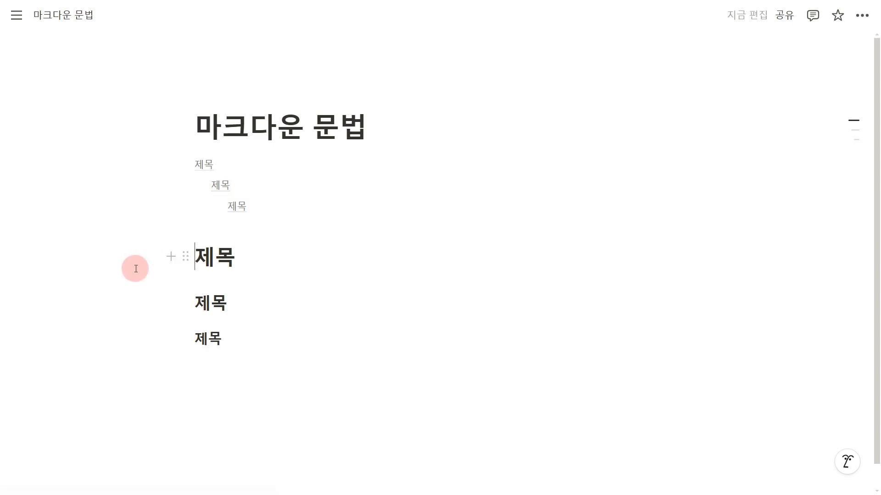
# Step: Add a text line reading "hello world" below the Heading 3
pyautogui.moveTo(136, 269); pyautogui.dragTo(274, 349)
pyautogui.click(118, 254)
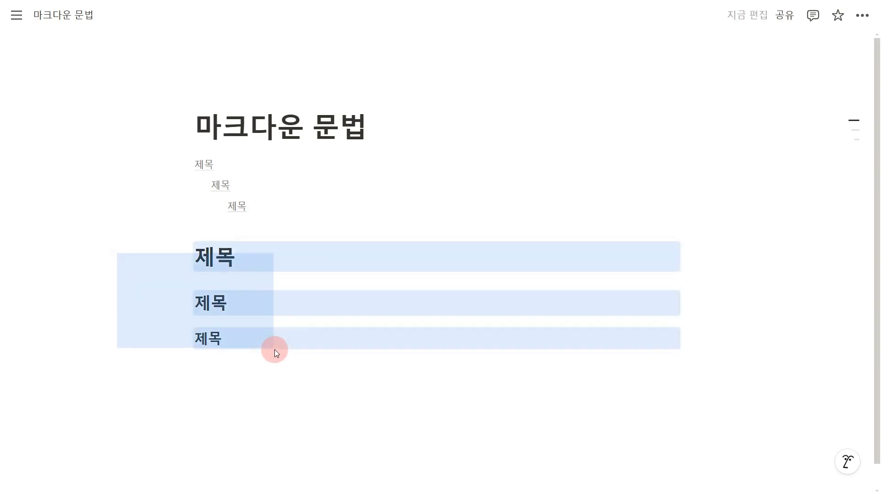
pyautogui.click(307, 354)
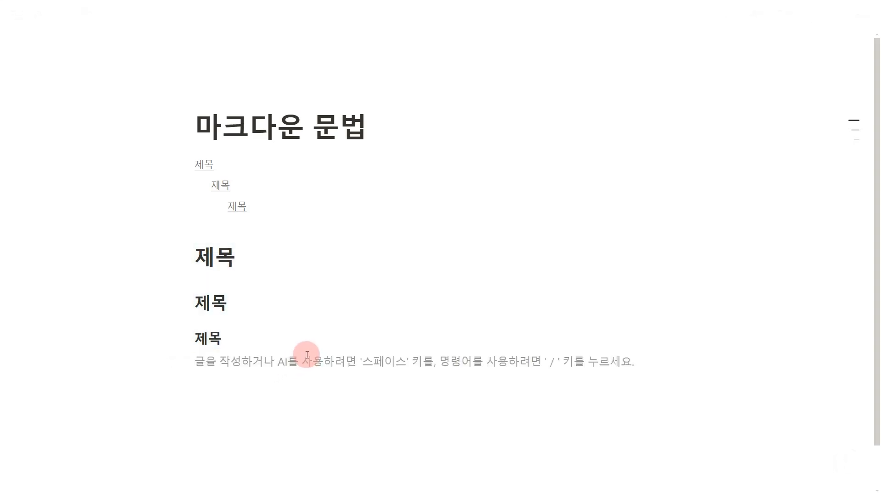
pyautogui.write('hello world')
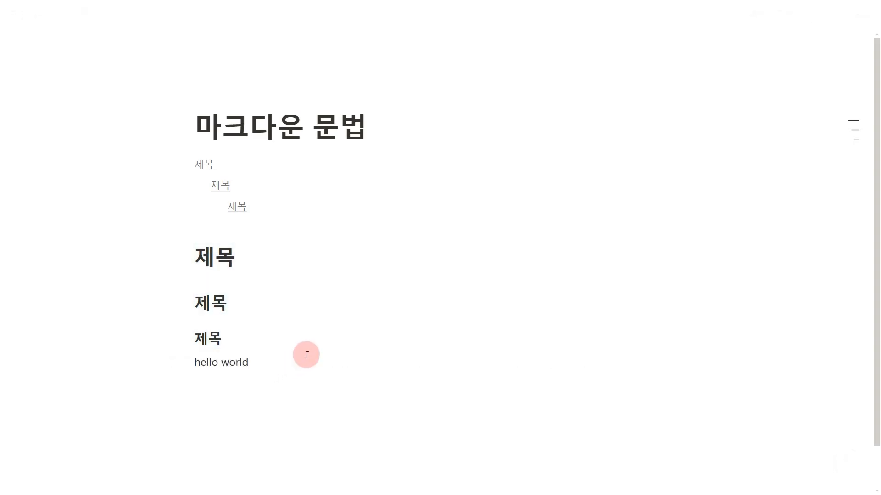
# Step: Italicize the word "world" in the "hello world" line
pyautogui.press('Left')
pyautogui.hotkey('shift', 'Right')
pyautogui.hotkey('shift', 'Right')
pyautogui.hotkey('shift', 'Right')
pyautogui.hotkey('shift', 'Right')
pyautogui.hotkey('shift', 'Right')
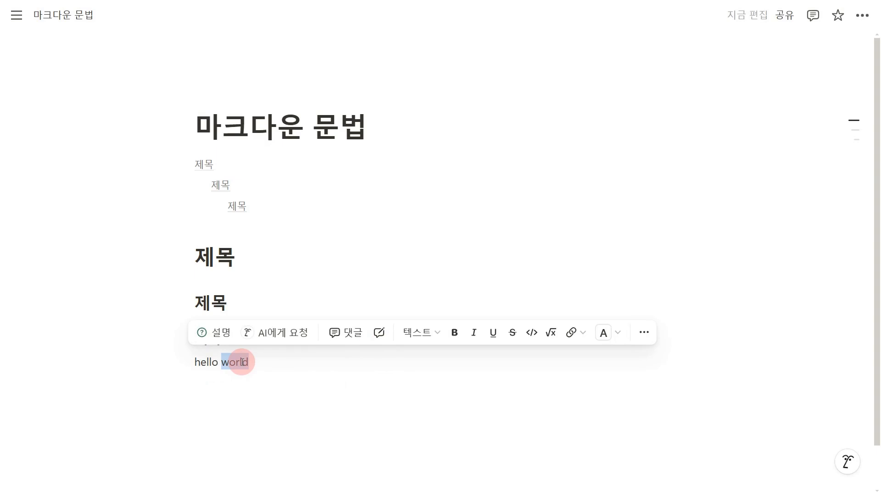
pyautogui.click(475, 338)
pyautogui.click(372, 364)
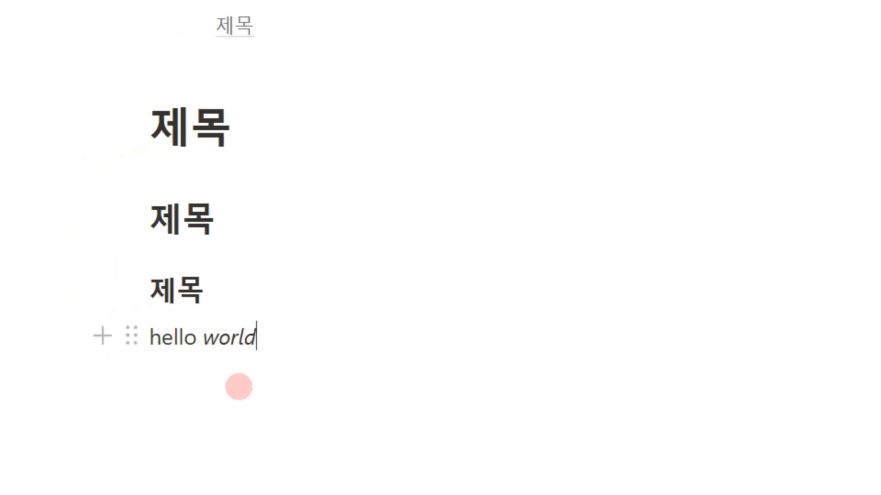
pyautogui.moveTo(328, 298); pyautogui.dragTo(287, 351)
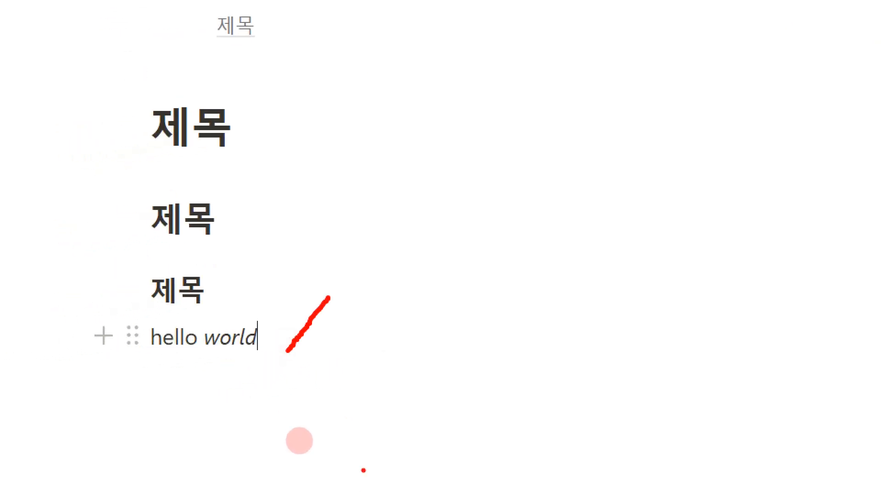
# Step: Add a second "hello world" line and make the word "world" bold
pyautogui.press('Return')
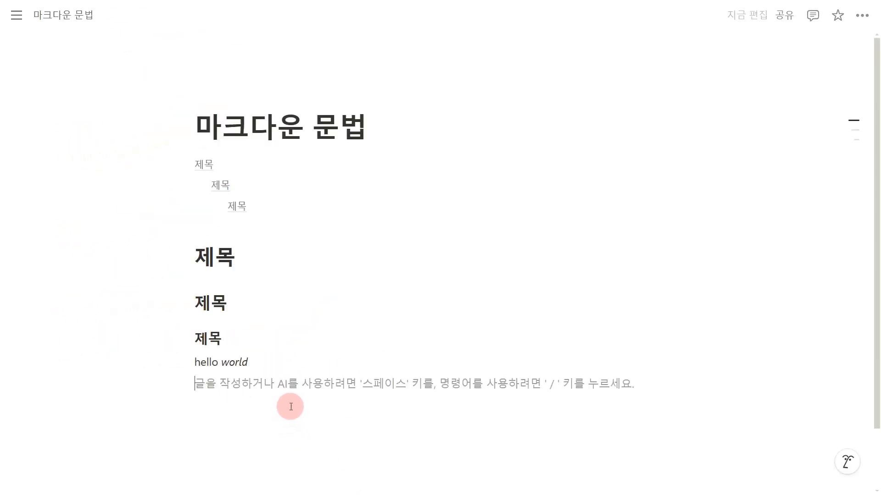
pyautogui.write('hello world')
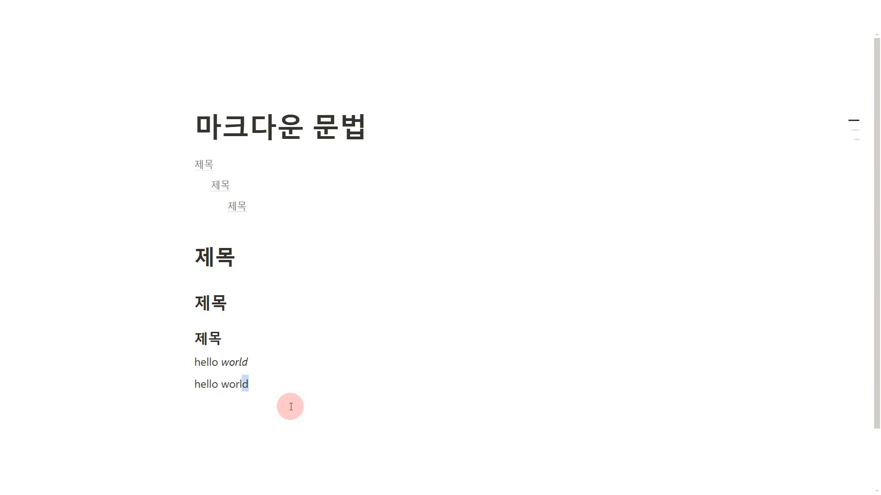
pyautogui.hotkey('ctrl', 'shift', 'Left')
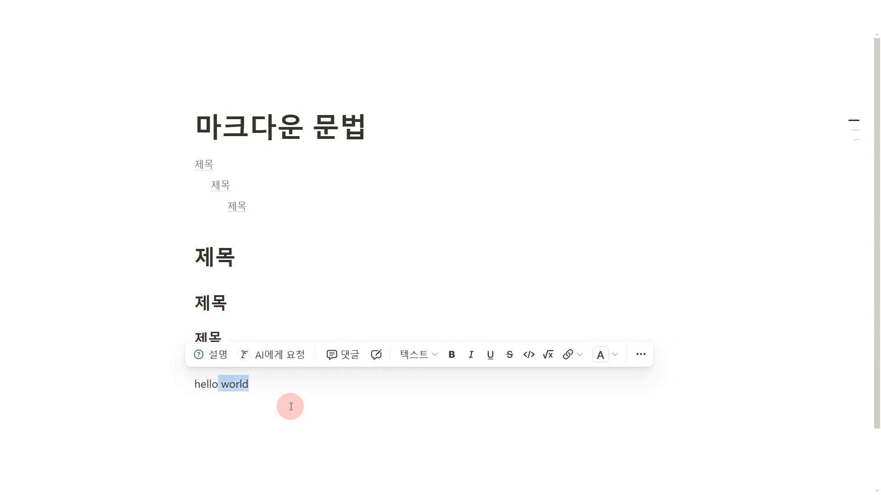
pyautogui.hotkey('ctrl', 'b')
pyautogui.press('Right')
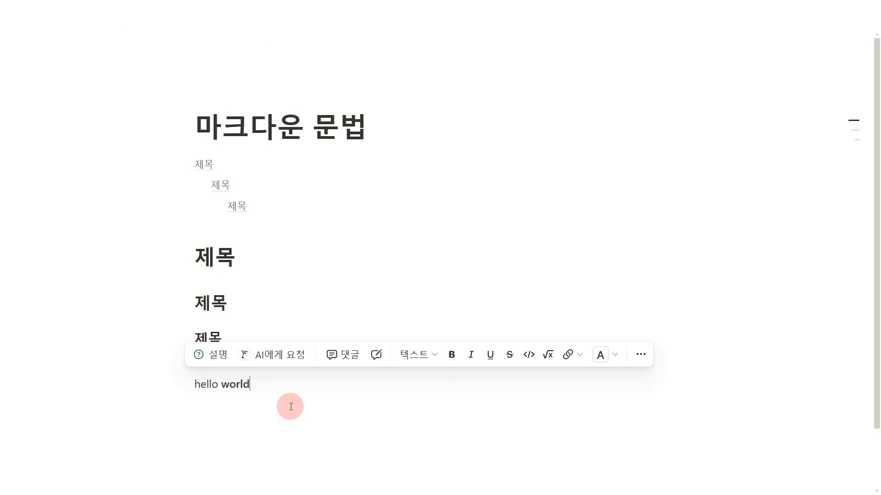
# Step: Try bolding "world" with ** Markdown markers in a third "hello world" line and delete that line
pyautogui.press('Return')
pyautogui.write('hello world')
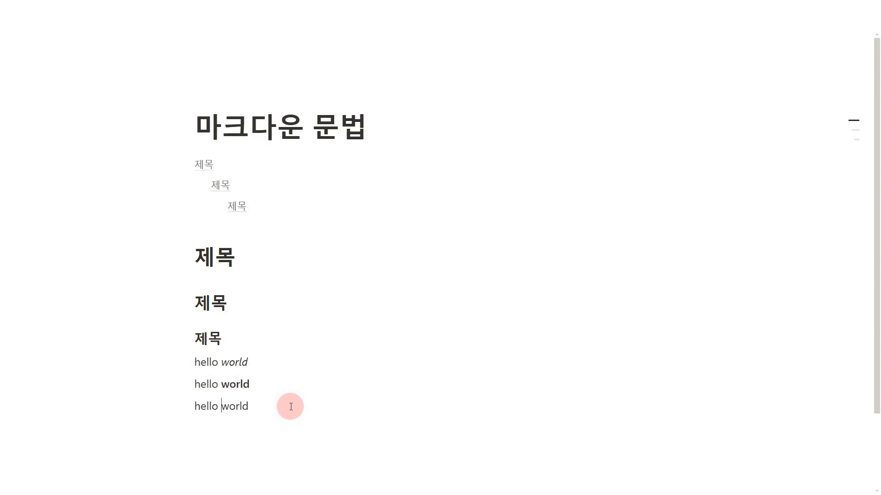
pyautogui.write('****')
pyautogui.hotkey('ctrl', 'z')
pyautogui.moveTo(285, 408); pyautogui.dragTo(168, 409)
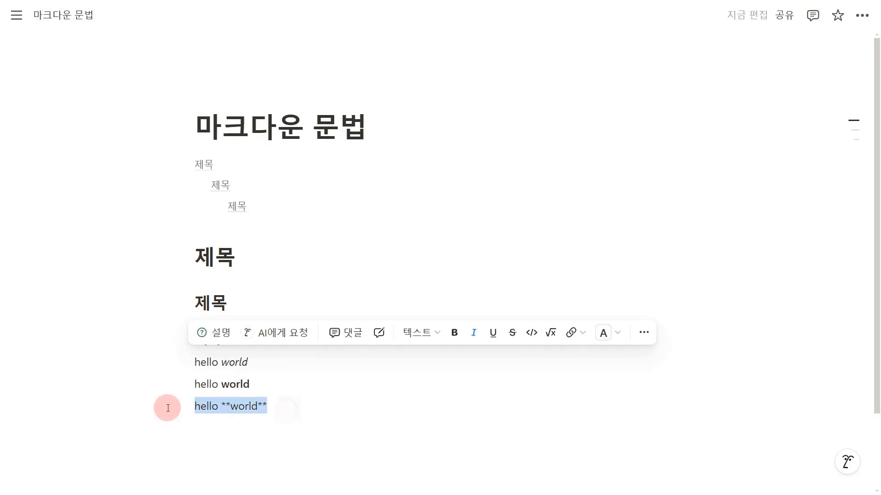
pyautogui.press('BackSpace')
pyautogui.press('BackSpace')
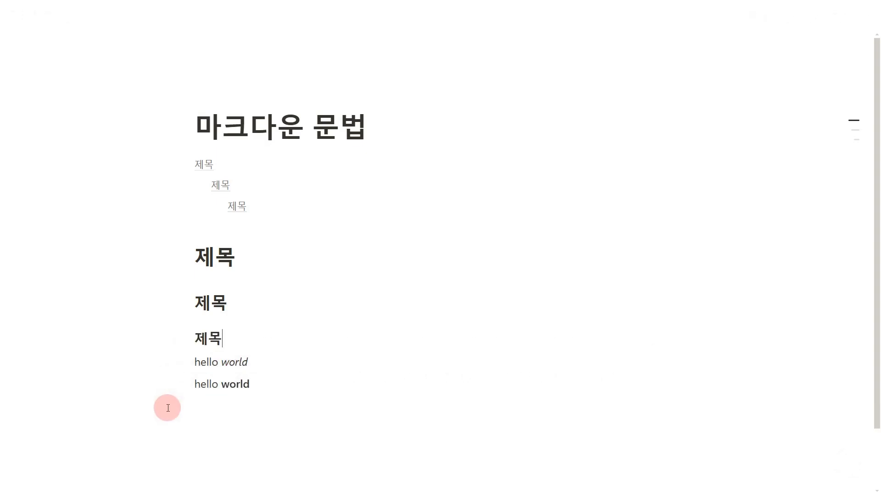
# Step: Insert a code block between the table of contents and the first heading, with "# hello" as its first line
pyautogui.press('Up')
pyautogui.press('Up')
pyautogui.press('Left')
pyautogui.press('Left')
pyautogui.press('Return')
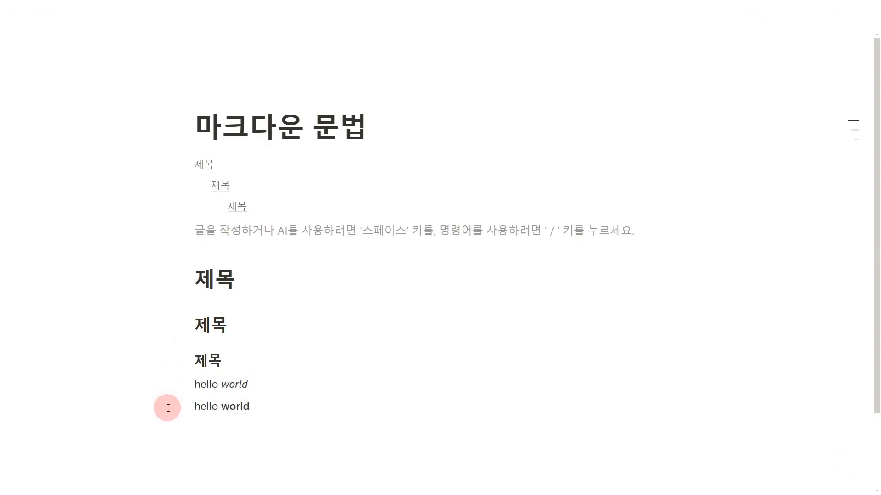
pyautogui.write('```# hello')
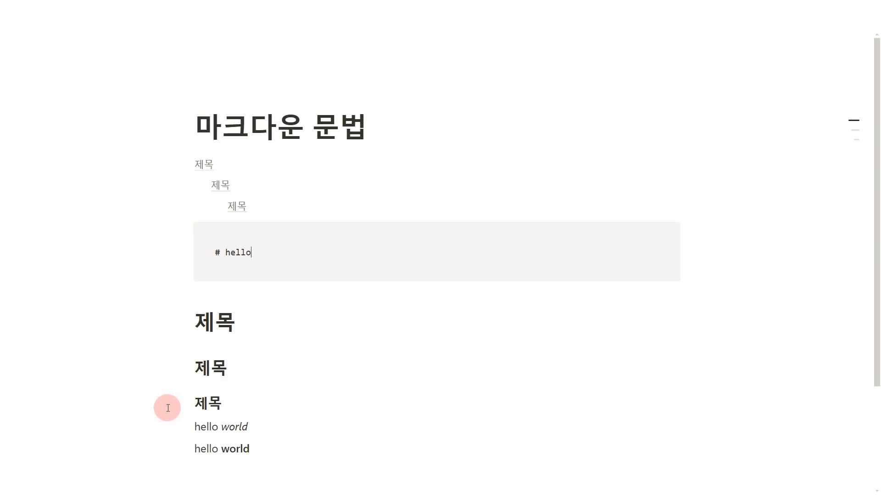
# Step: Add the lines "## hello" and "### hello" to the code block
pyautogui.press('Return')
pyautogui.write('## hello')
pyautogui.press('Return')
pyautogui.write('##')
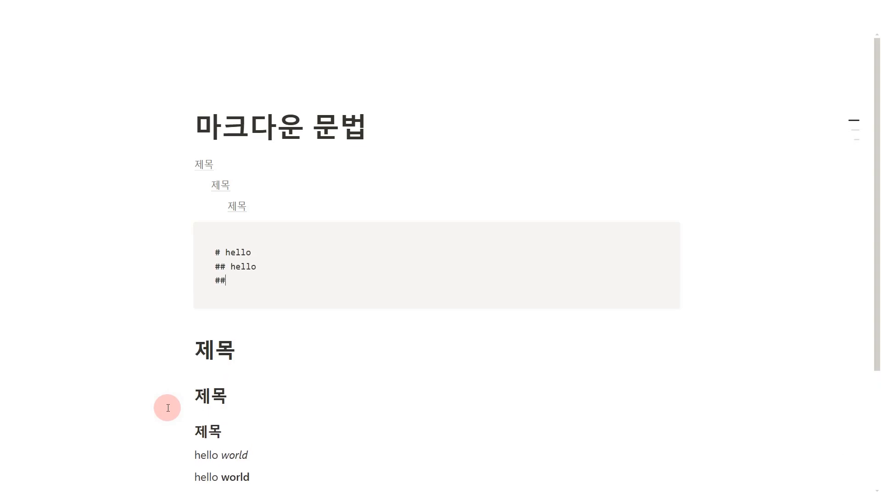
pyautogui.write('# hello')
pyautogui.press('Return')
# Step: Leave a blank line in the code block and add the line "hello *world*"
pyautogui.press('Return')
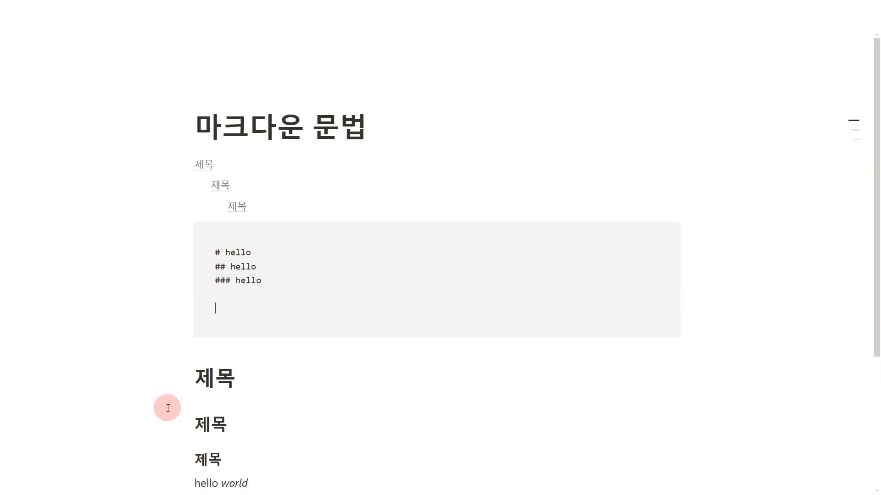
pyautogui.write('hello world*')
pyautogui.click(293, 309)
pyautogui.write('*')
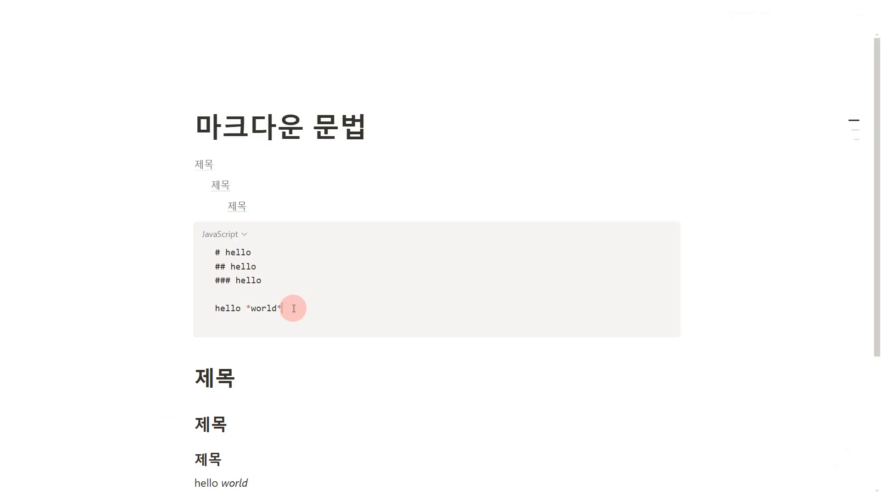
# Step: Duplicate the "hello *world*" line directly below itself in the code block
pyautogui.press('Return')
pyautogui.moveTo(294, 308); pyautogui.dragTo(204, 302)
pyautogui.hotkey('ctrl', 'c')
pyautogui.click(250, 323)
pyautogui.hotkey('ctrl', 'v')
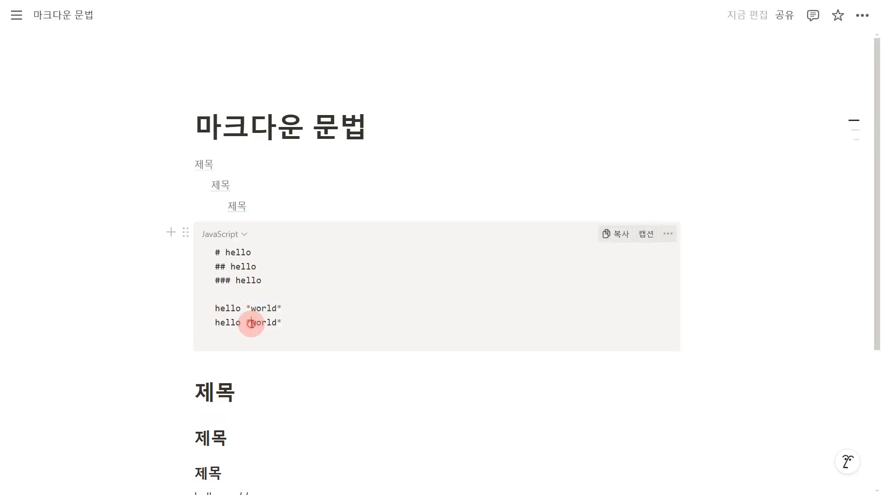
# Step: Change the duplicated code line to "hello **world**"
pyautogui.click(251, 322)
pyautogui.write('*')
pyautogui.press('Right')
pyautogui.press('Right')
pyautogui.press('Right')
pyautogui.press('Right')
pyautogui.press('Right')
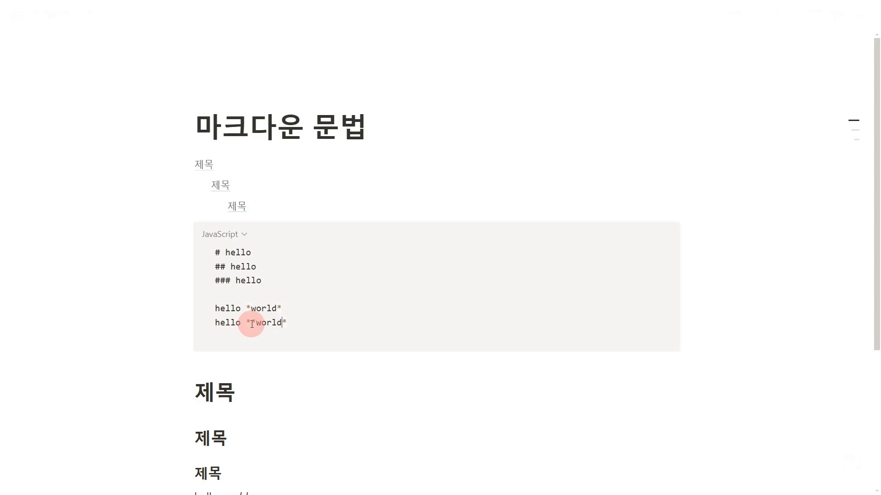
pyautogui.scroll(-2, 233, 316)
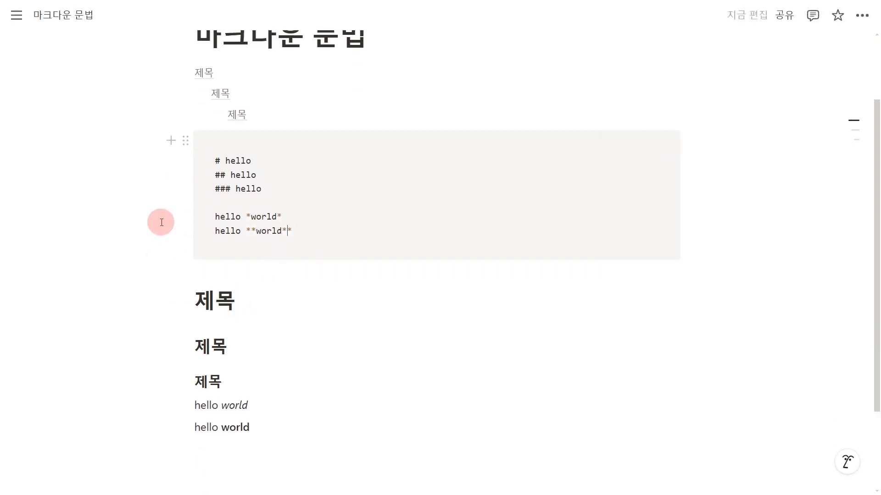
# Step: Enter a single backtick in a new line below the code block, point it out with red marks, and remove the line
pyautogui.moveTo(145, 223); pyautogui.dragTo(334, 223)
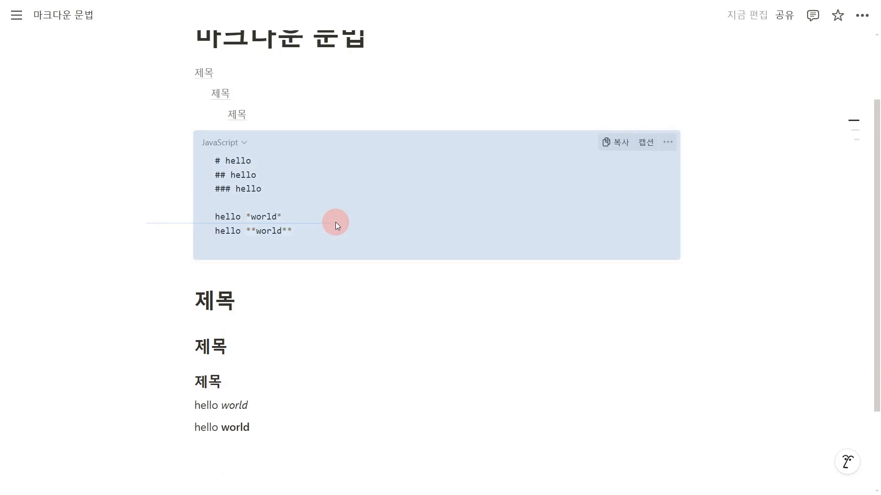
pyautogui.click(193, 303)
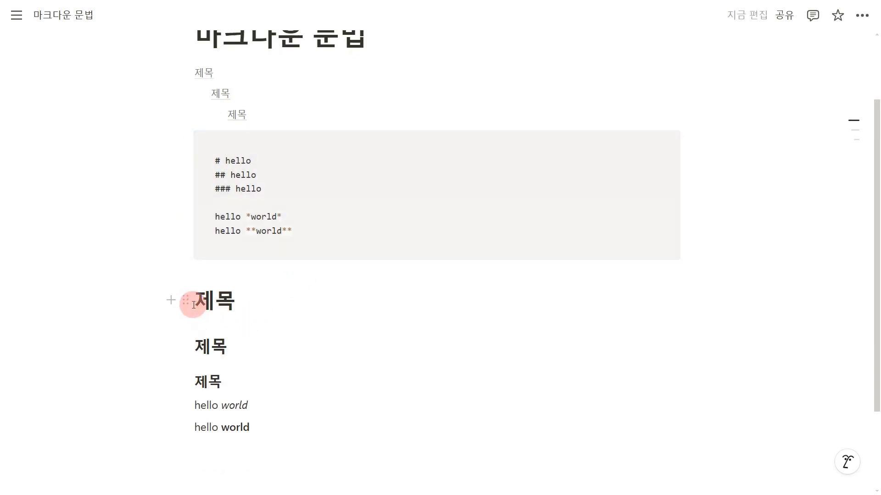
pyautogui.press('Return')
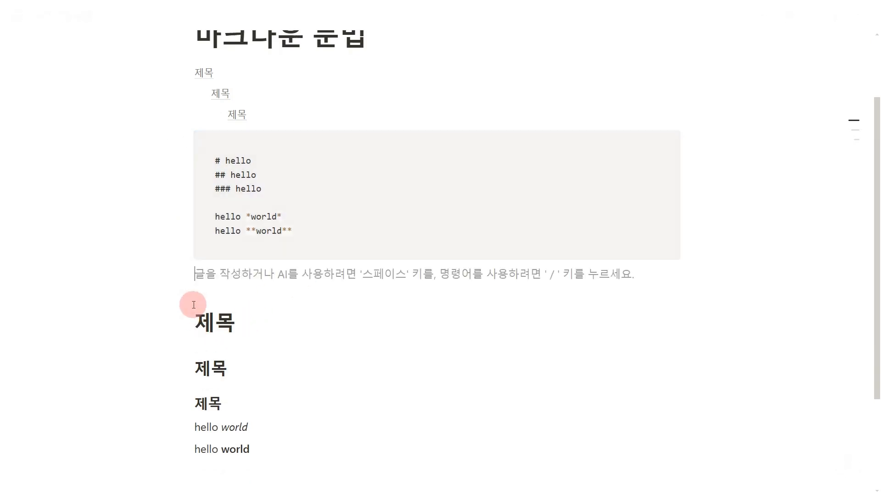
pyautogui.write('`')
pyautogui.hotkey('ctrl', '1')
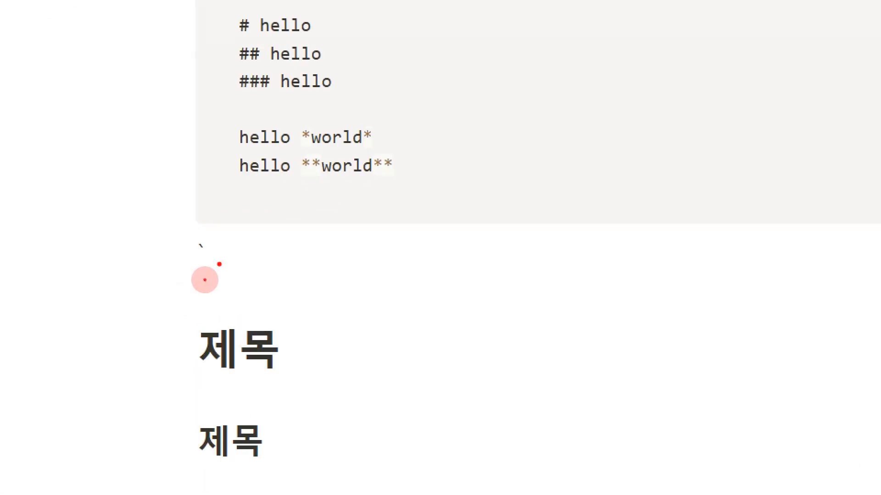
pyautogui.moveTo(204, 279)
pyautogui.mouseDown()
pyautogui.moveTo(190, 268)
pyautogui.moveTo(194, 285)
pyautogui.mouseUp()
pyautogui.moveTo(186, 143); pyautogui.dragTo(63, 260)
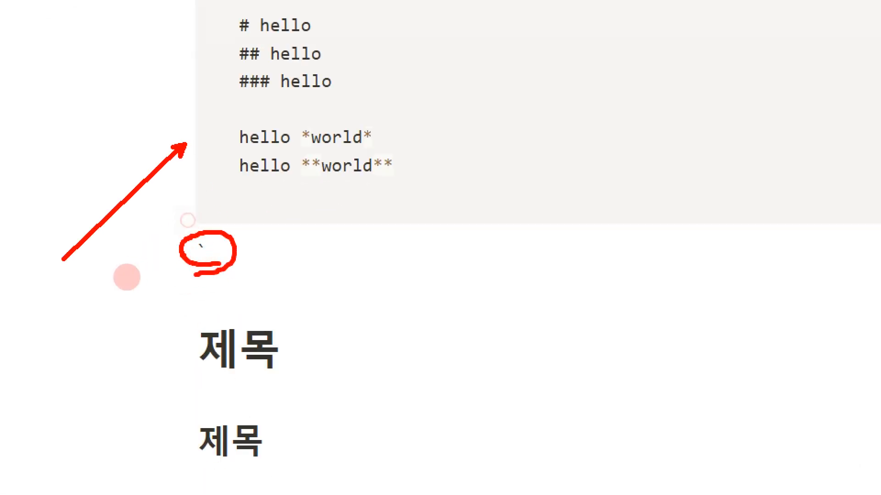
pyautogui.press('Escape')
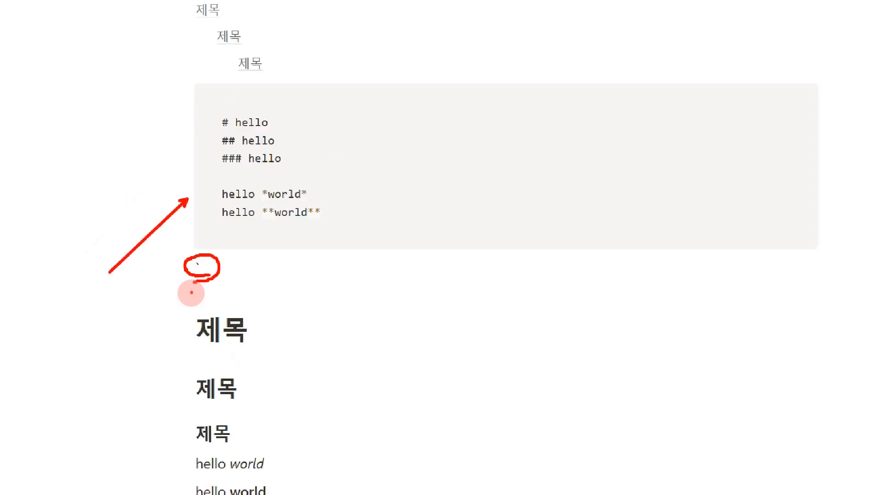
pyautogui.moveTo(218, 277); pyautogui.dragTo(176, 274)
pyautogui.press('BackSpace')
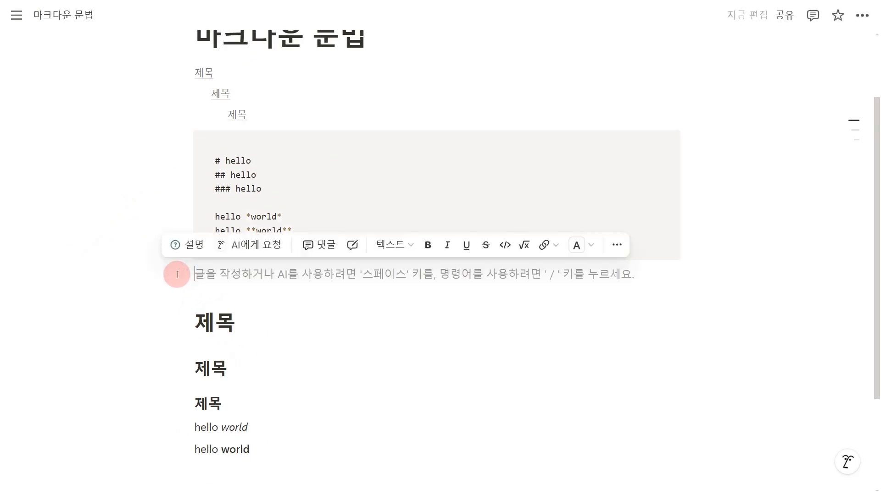
pyautogui.press('BackSpace')
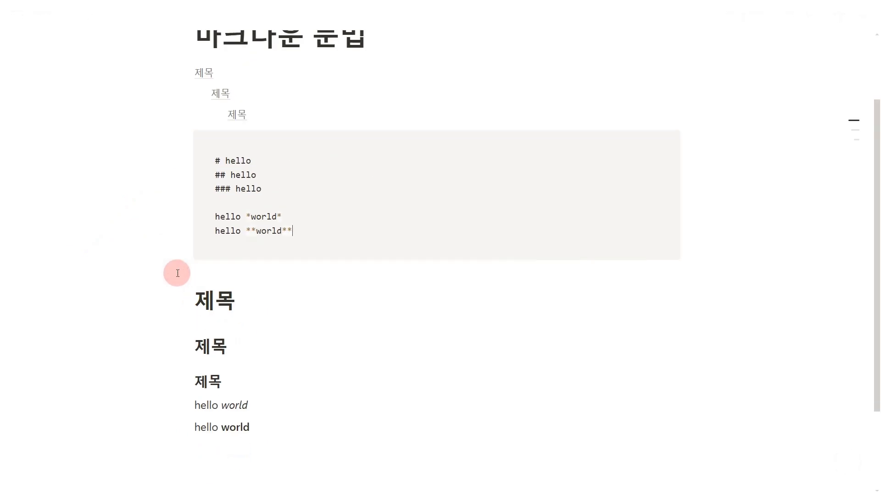
# Step: Add a third "hello world" line below the bold one with "world" in bold italic, using *** markers
pyautogui.moveTo(135, 220); pyautogui.dragTo(293, 206)
pyautogui.click(275, 429)
pyautogui.press('Return')
pyautogui.write('hello')
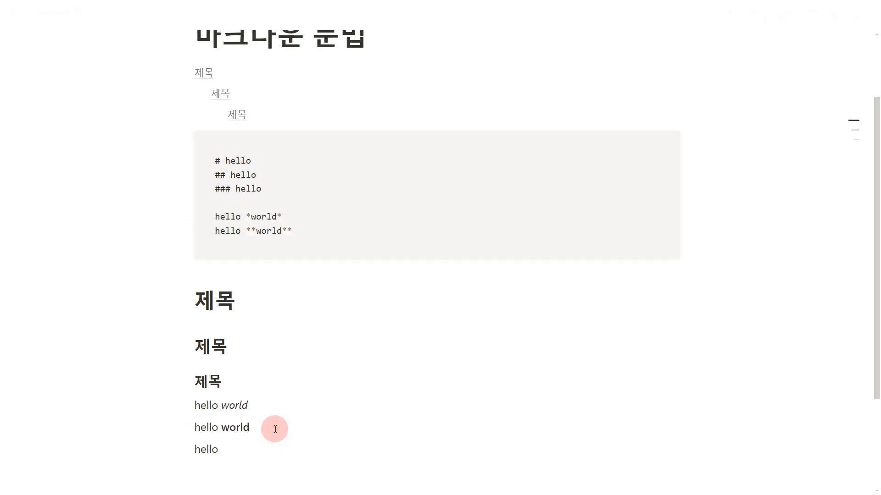
pyautogui.write(' ***worl')
pyautogui.write('d')
pyautogui.scroll(-2, 275, 429)
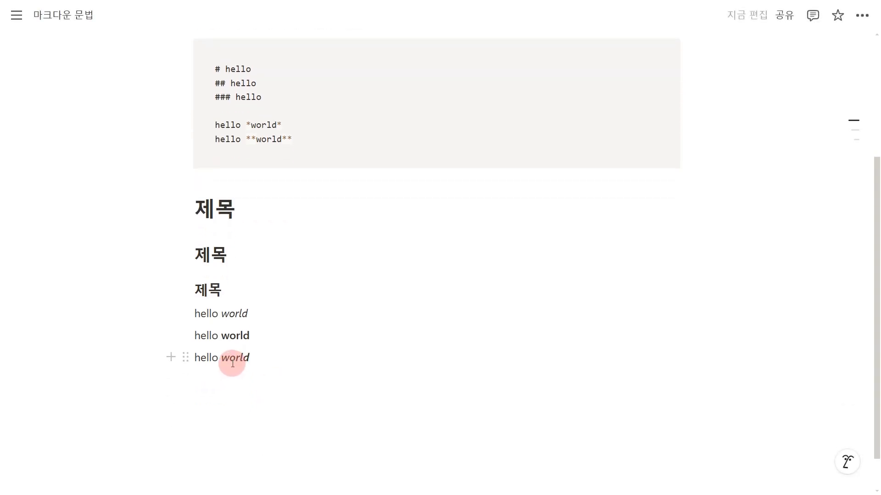
# Step: Duplicate the "hello **world**" line in the code block and change the copy to "hello ***world***"
pyautogui.tripleClick(292, 138)
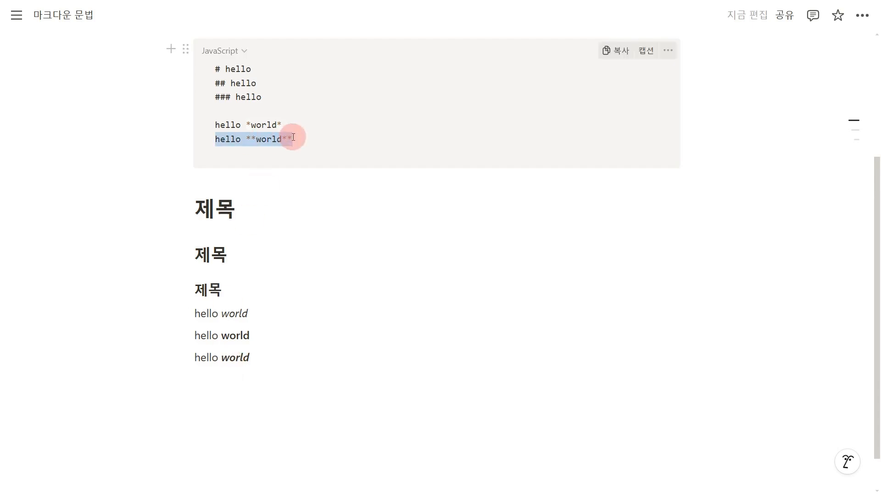
pyautogui.hotkey('ctrl', 'c')
pyautogui.click(304, 135)
pyautogui.press('Return')
pyautogui.hotkey('ctrl', 'v')
pyautogui.press('Left')
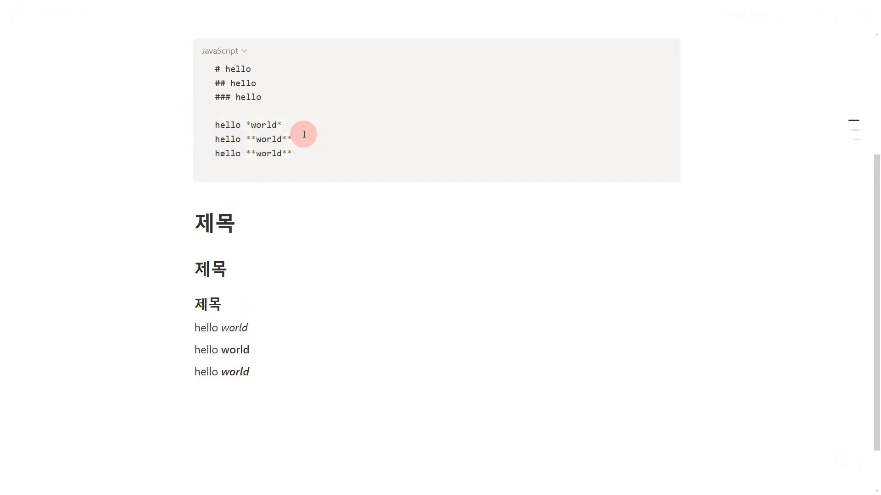
pyautogui.press('Left')
pyautogui.press('Left')
pyautogui.write('*')
pyautogui.scroll(1, 504, 184)
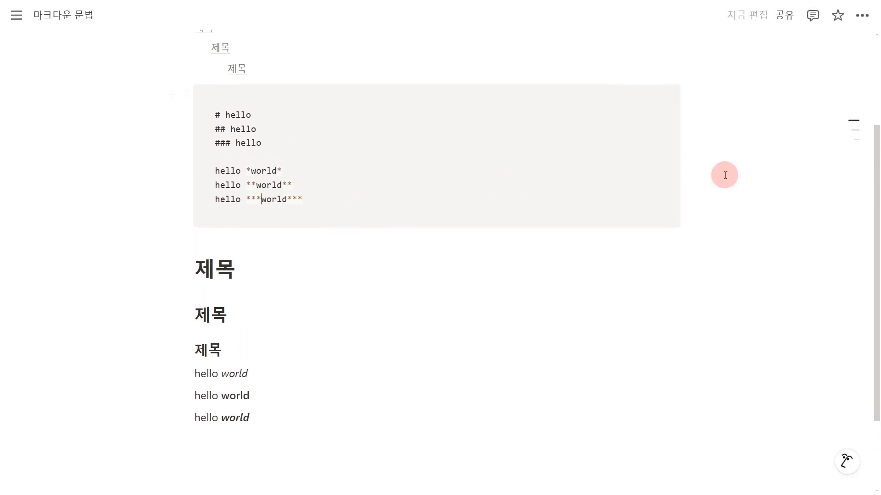
# Step: Copy the code block to below the bold-italic "hello world" line and clear the copy's contents
pyautogui.press('Escape')
pyautogui.hotkey('ctrl', 'c')
pyautogui.click(328, 410)
pyautogui.hotkey('ctrl', 'v')
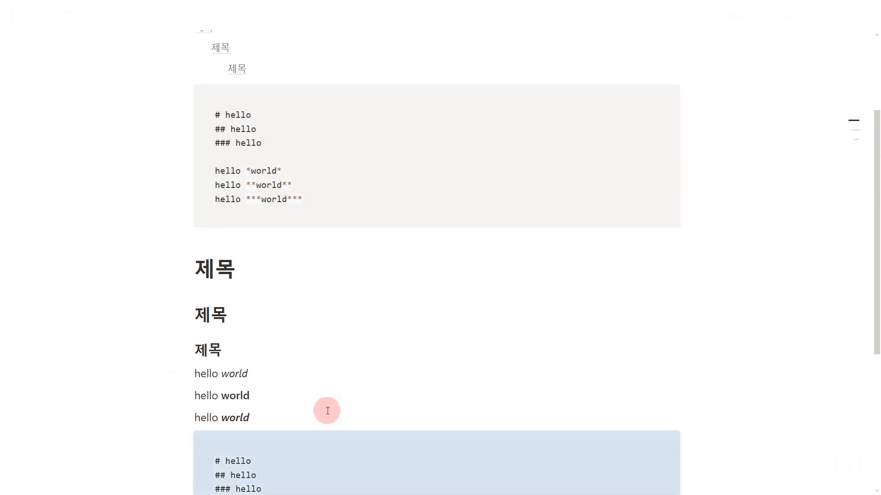
pyautogui.moveTo(336, 413); pyautogui.dragTo(207, 330)
pyautogui.press('BackSpace')
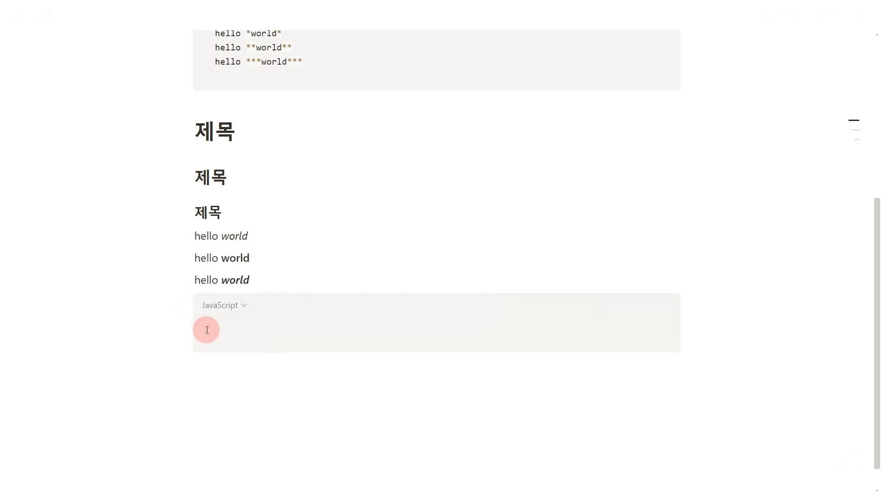
# Step: Enter "~text~" in the empty code block and add a struck-through "text" line below it using ~ markers
pyautogui.write('~text~')
pyautogui.click(229, 374)
pyautogui.write('~text~')
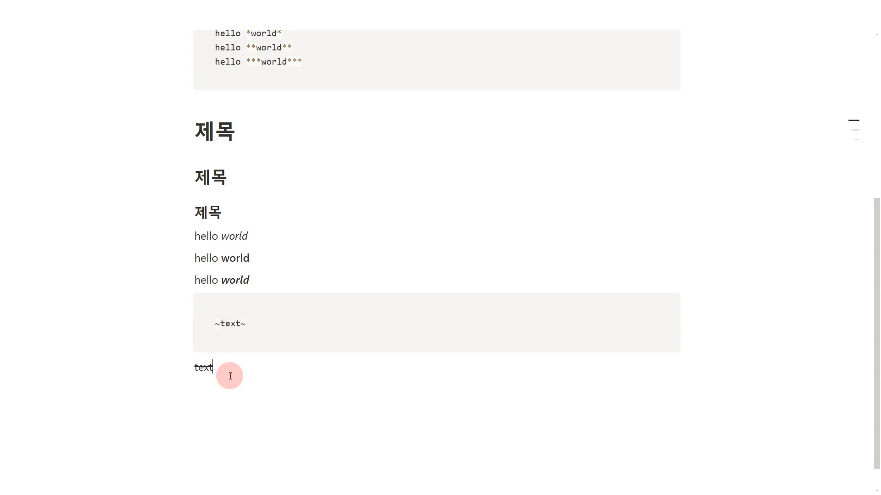
# Step: Leave a blank line below the struck-through text and add "text" formatted as inline code with backticks
pyautogui.click(273, 419)
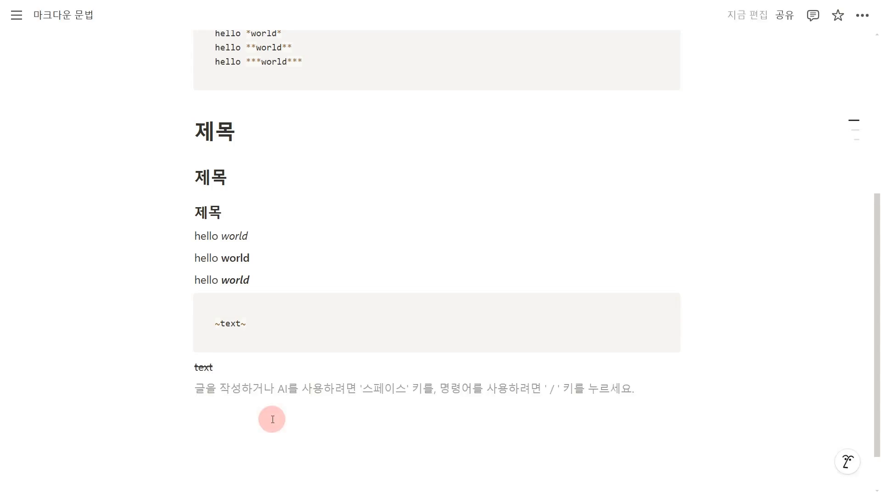
pyautogui.press('Return')
pyautogui.write('`')
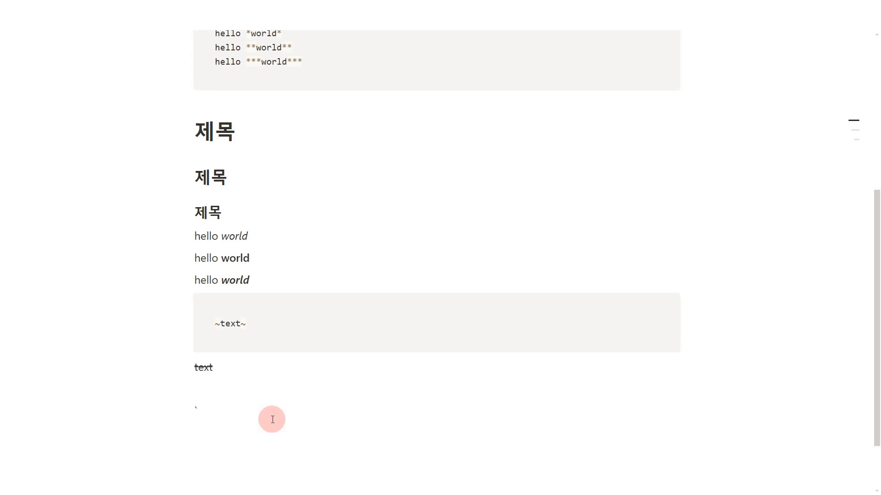
pyautogui.write('text`')
# Step: Add the sentence "Ctrl + C와 Ctrl + V를 사용하세요." below the inline code line
pyautogui.press('Return')
pyautogui.write('Ctrl + ')
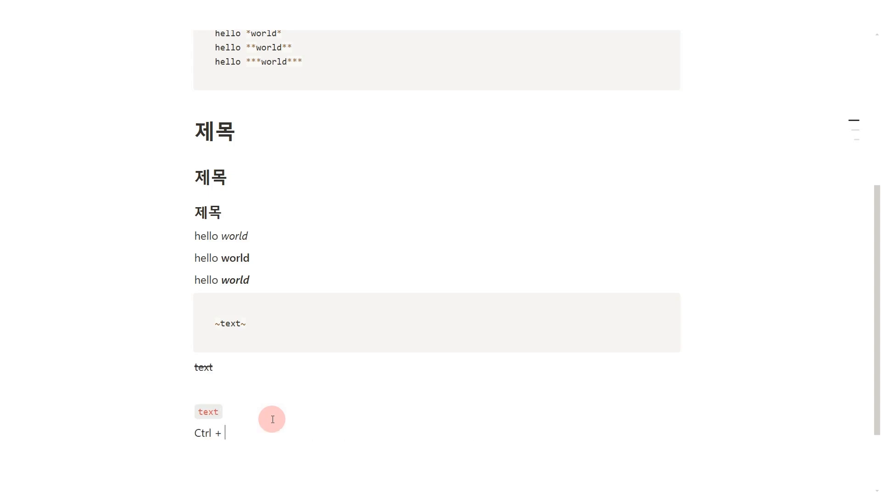
pyautogui.write('C와 Ctrl')
pyautogui.write(' + V를 사용ㅎ')
pyautogui.write('ㅏ세요.')
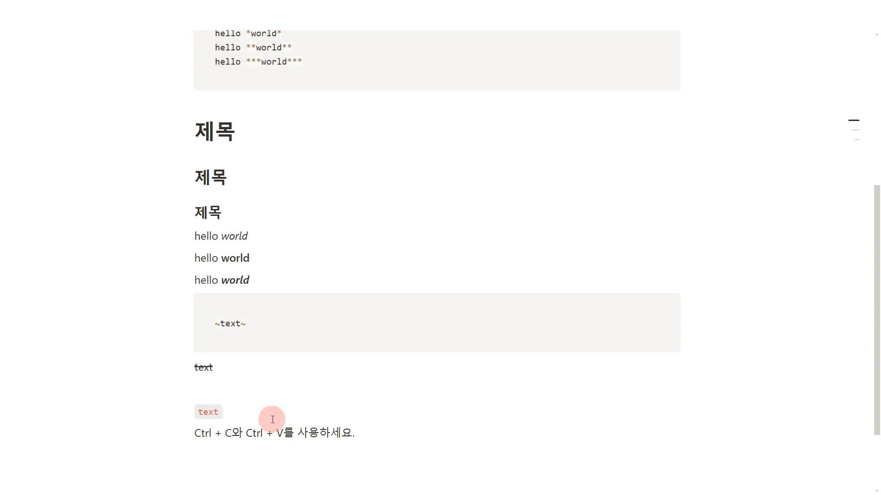
# Step: Format "Ctrl + C" and "Ctrl + V" in the sentence as inline code using backticks
pyautogui.write('`')
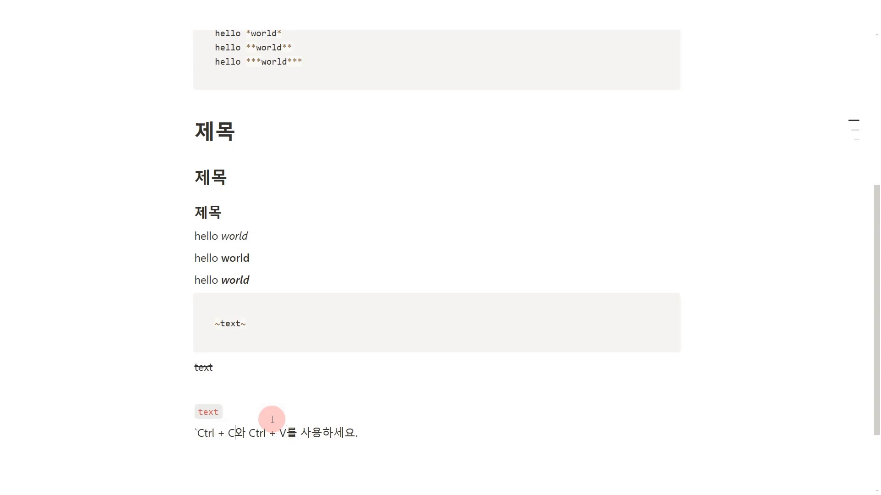
pyautogui.write('`')
pyautogui.press('Right')
pyautogui.press('Right')
pyautogui.write('`')
pyautogui.press('Right')
pyautogui.write('`')
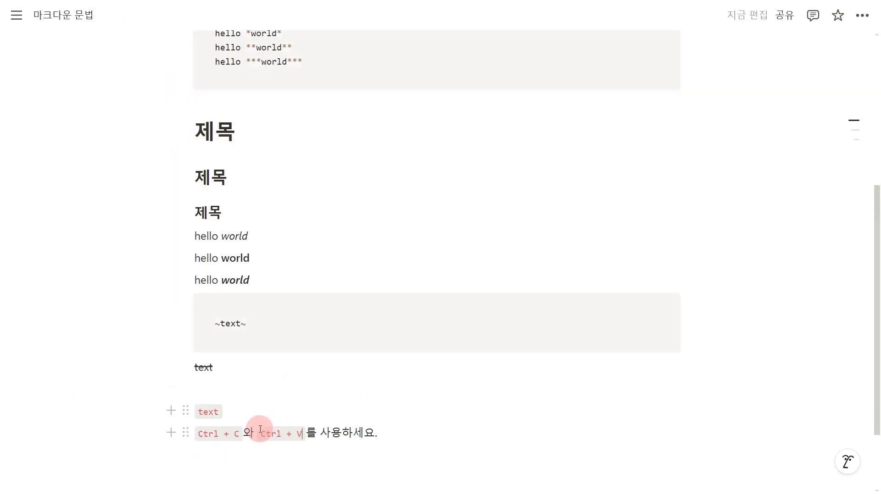
pyautogui.moveTo(177, 438); pyautogui.dragTo(359, 438)
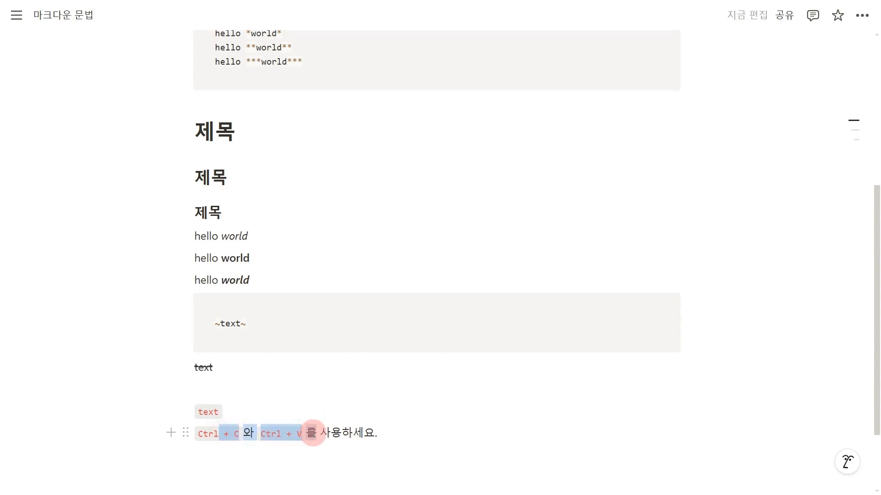
pyautogui.click(745, 320)
pyautogui.click(448, 419)
# Step: Insert an empty code block below the "Ctrl + C와 Ctrl + V를 사용하세요." sentence
pyautogui.click(432, 427)
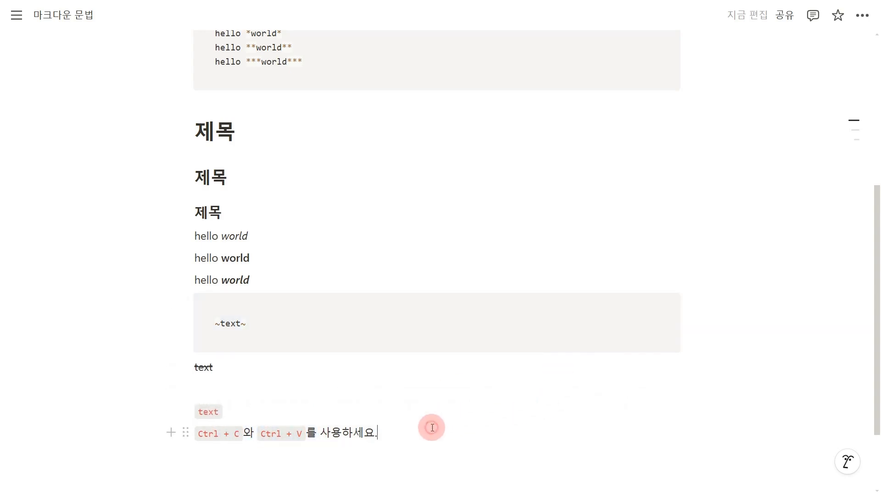
pyautogui.press('Return')
pyautogui.write('`')
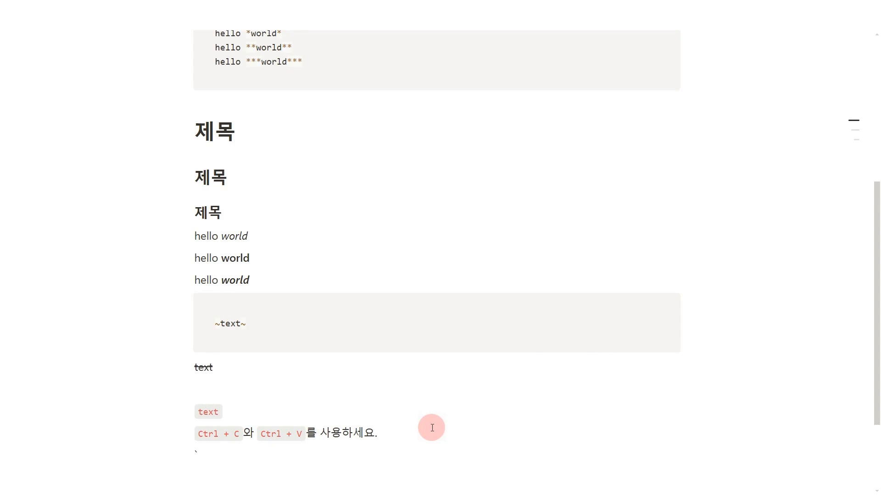
pyautogui.write('``')
# Step: Add the line "`Ctrl + C`와 `Ctrl + V`를 사용하세요." below ~text~ in the strikethrough example's code block
pyautogui.scroll(-2, 433, 428)
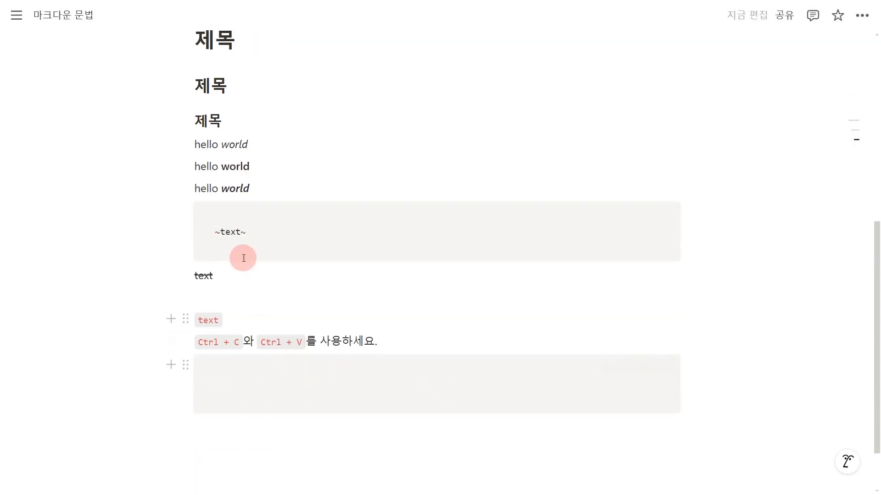
pyautogui.press('Return')
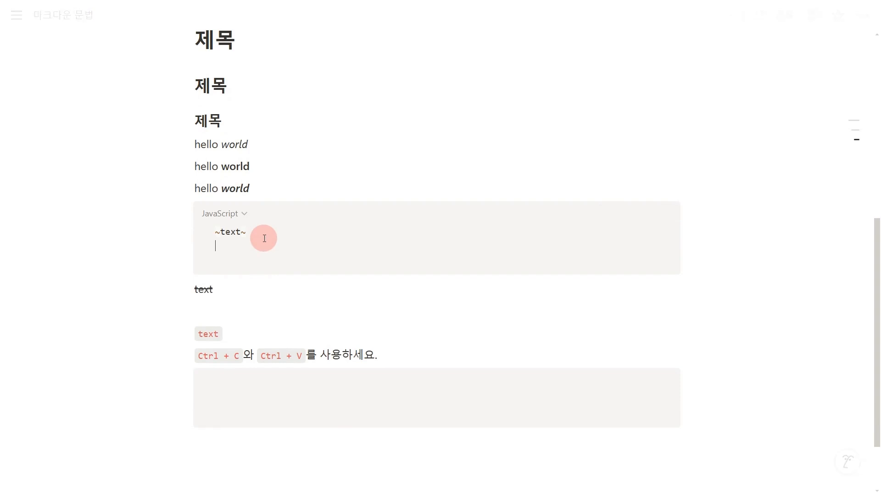
pyautogui.hotkey('ctrl', 'v')
# Step: Enter "# hello" in the empty code block and set the block's language to Markdown
pyautogui.click(264, 403)
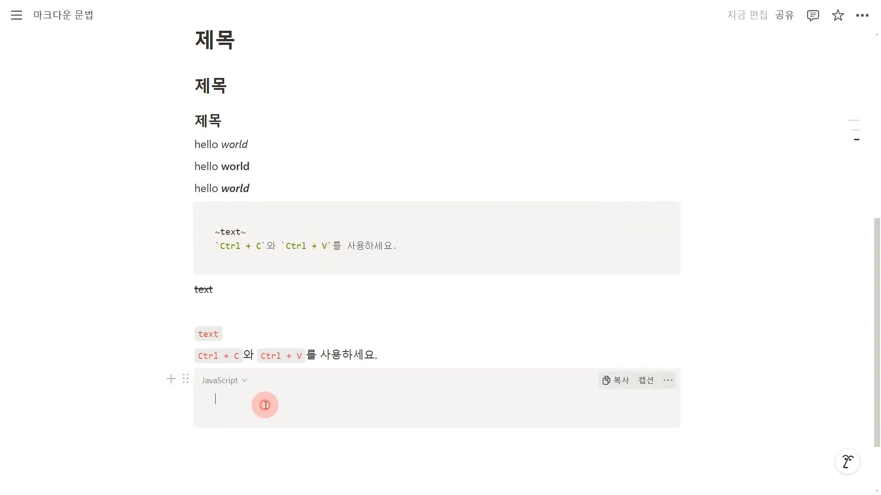
pyautogui.write('# hello')
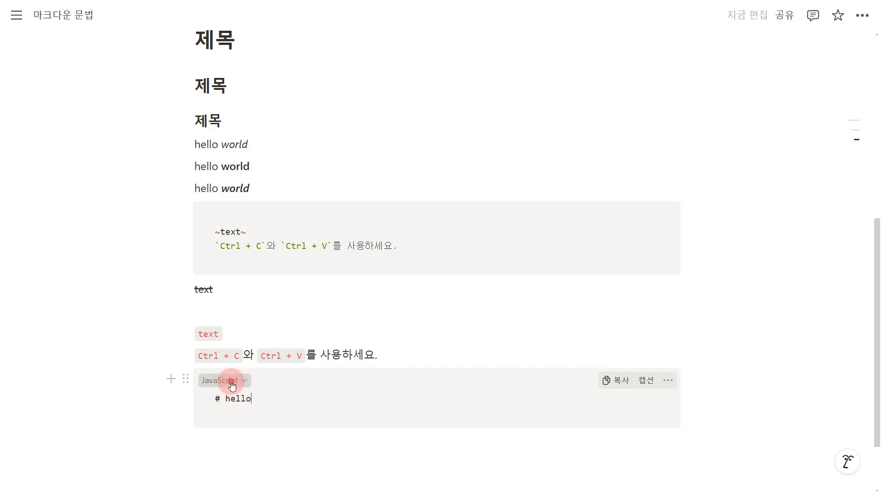
pyautogui.click(211, 380)
pyautogui.write('mark')
pyautogui.press('Return')
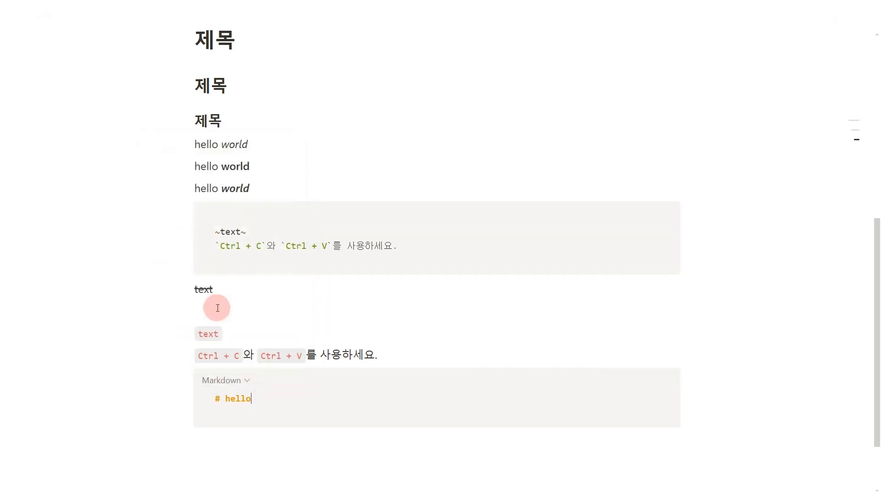
# Step: Copy the "# hello" code block and paste its Markdown source below the Ctrl + C line in the ~text~ code block
pyautogui.moveTo(150, 401); pyautogui.dragTo(295, 399)
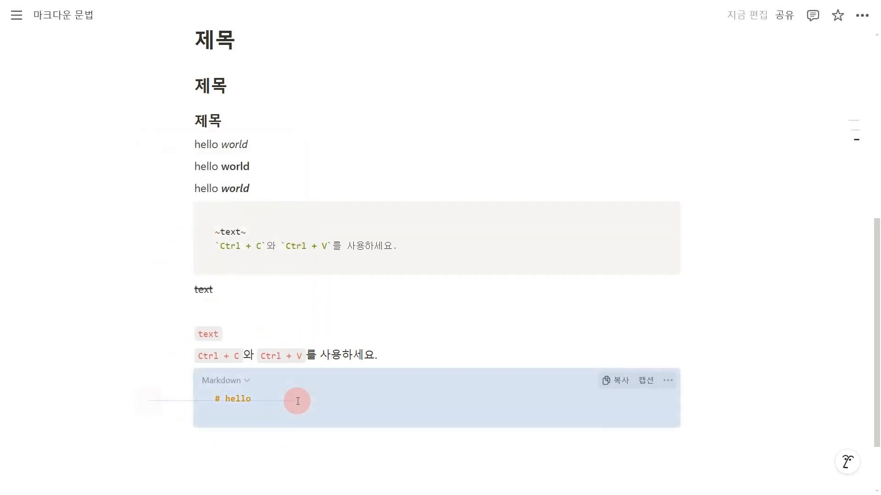
pyautogui.hotkey('ctrl', 'c')
pyautogui.click(427, 238)
pyautogui.press('Return')
pyautogui.hotkey('ctrl', 'v')
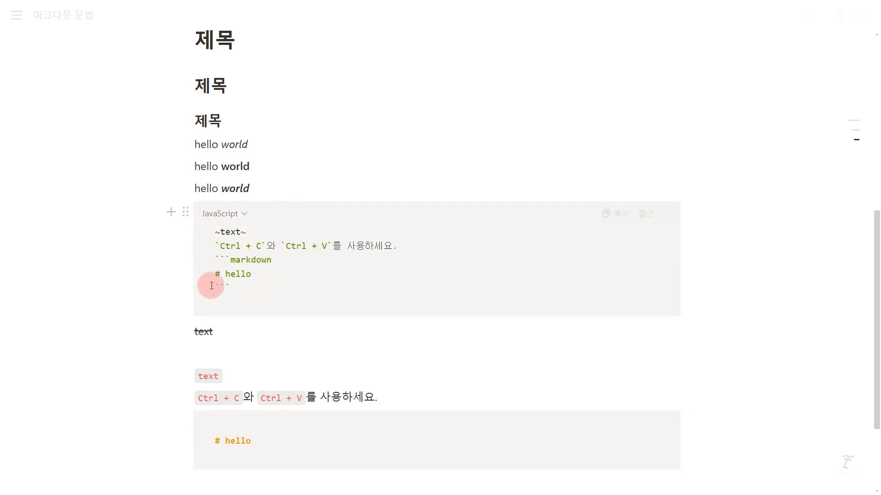
pyautogui.hotkey('ctrl', '1')
pyautogui.click(268, 269)
pyautogui.moveTo(269, 299)
pyautogui.mouseDown()
pyautogui.moveTo(236, 304)
pyautogui.moveTo(205, 260)
pyautogui.moveTo(249, 250)
pyautogui.moveTo(275, 291)
pyautogui.moveTo(265, 303)
pyautogui.mouseUp()
pyautogui.click(279, 338)
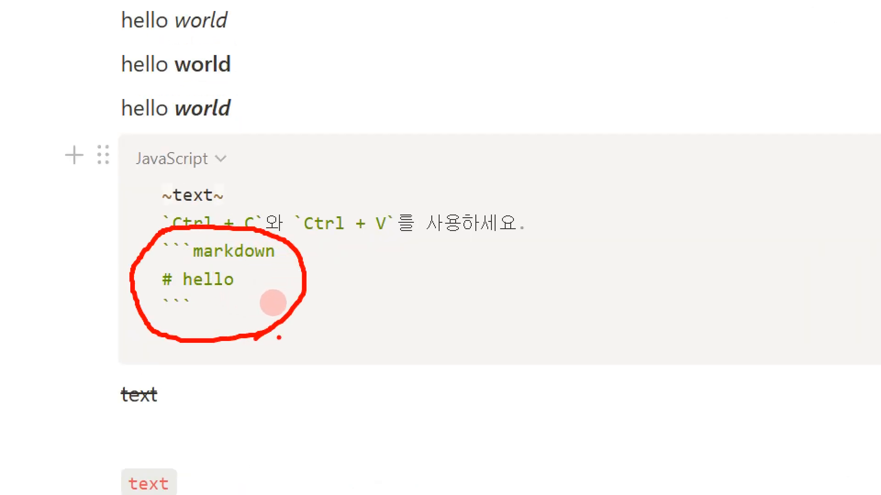
pyautogui.press('Escape')
# Step: Paste a copy of the "# hello" Markdown code block directly below the original
pyautogui.moveTo(146, 336); pyautogui.dragTo(277, 332)
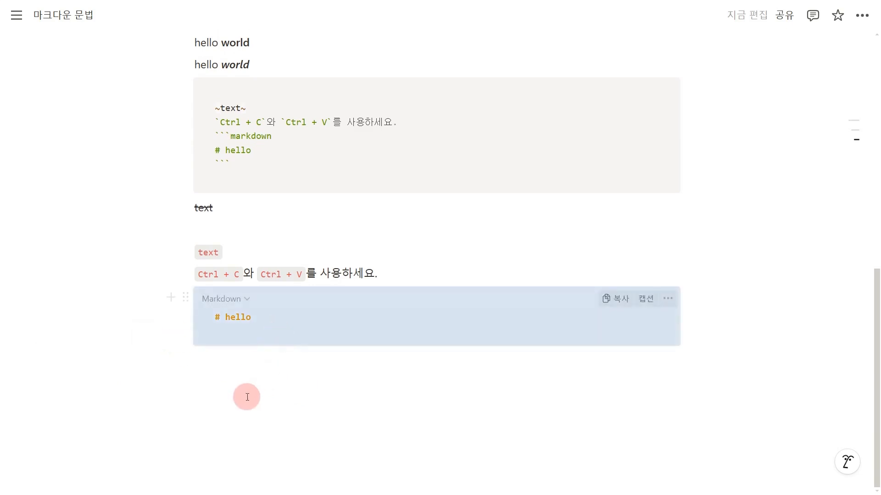
pyautogui.click(246, 397)
pyautogui.moveTo(704, 321); pyautogui.dragTo(401, 384)
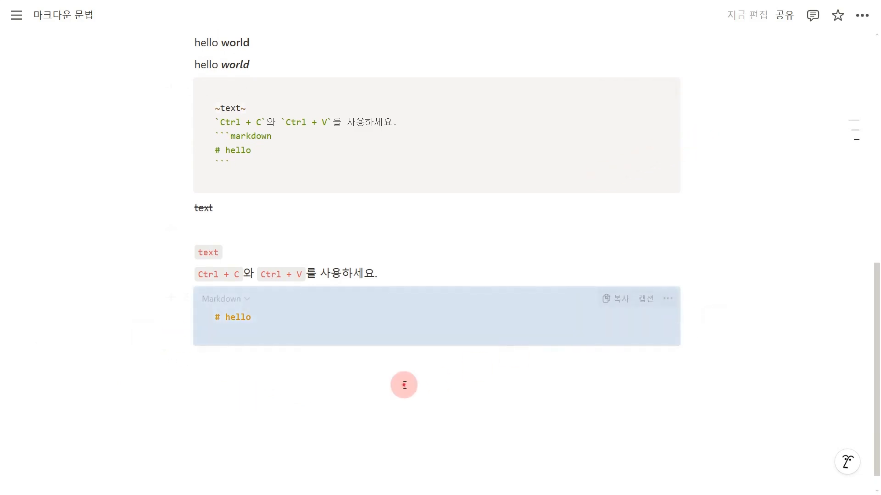
pyautogui.click(404, 385)
pyautogui.hotkey('ctrl', 'v')
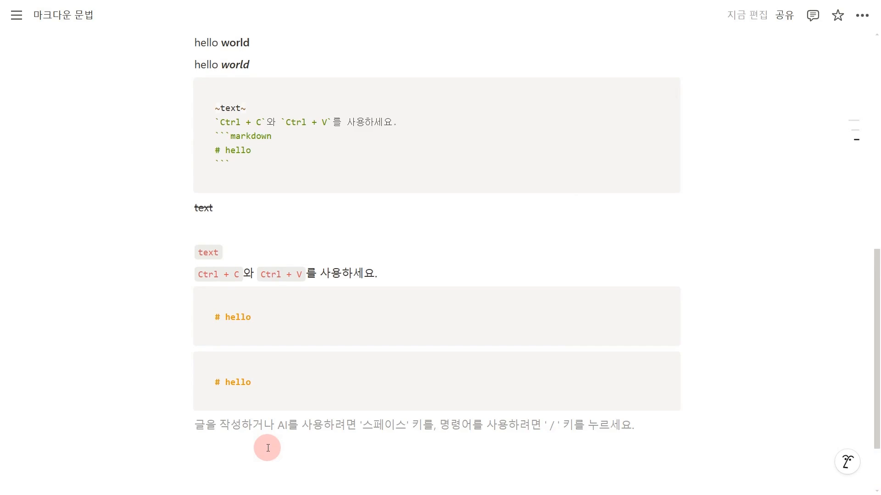
# Step: Create a numbered list with three "test" items below the copied code block
pyautogui.write('1.')
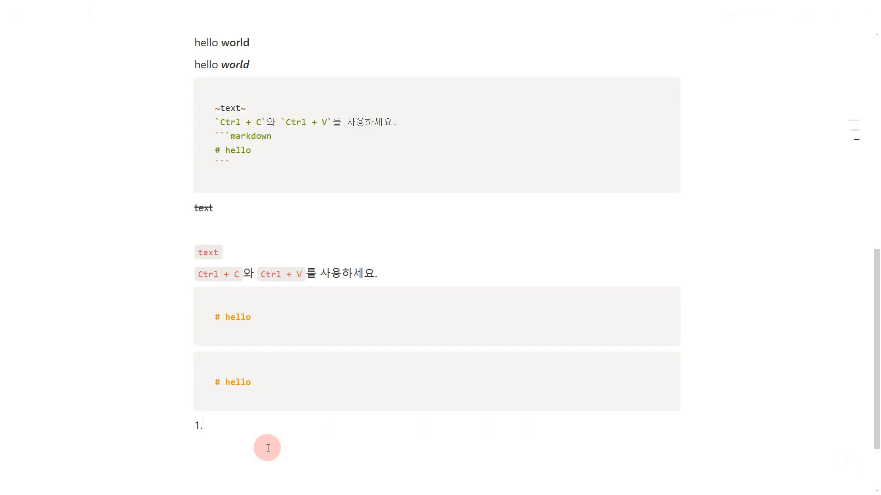
pyautogui.write(' test')
pyautogui.press('Return')
pyautogui.write('test')
pyautogui.press('Return')
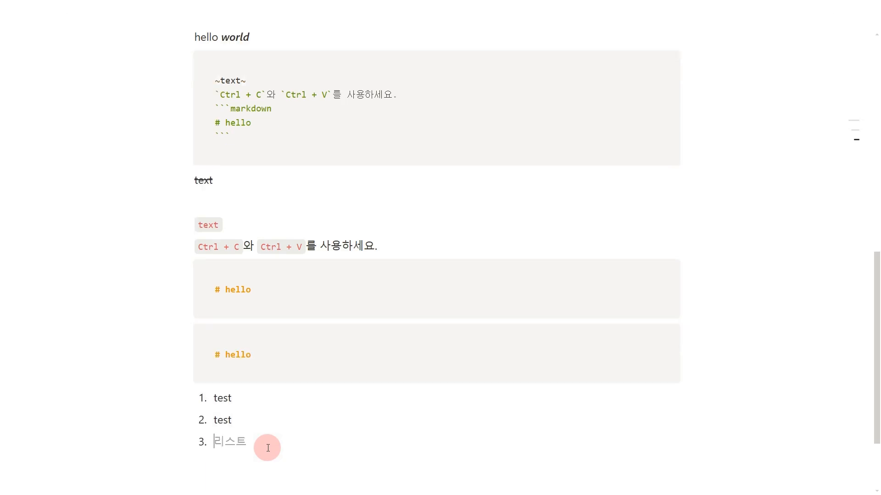
pyautogui.write('test')
# Step: Replace the copied code block's content with the lines "1. test", "2. test" and "3. test"
pyautogui.tripleClick(205, 356)
pyautogui.write('1')
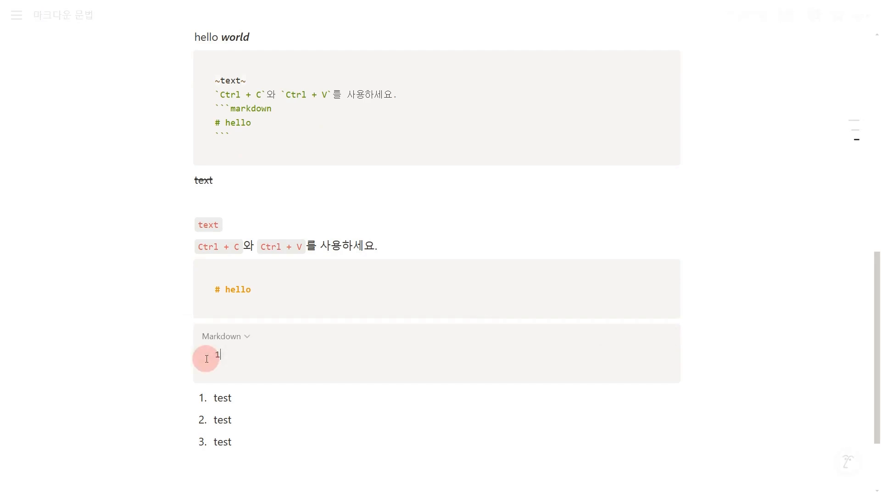
pyautogui.write('. test')
pyautogui.press('Return')
pyautogui.write('2. test')
pyautogui.press('Return')
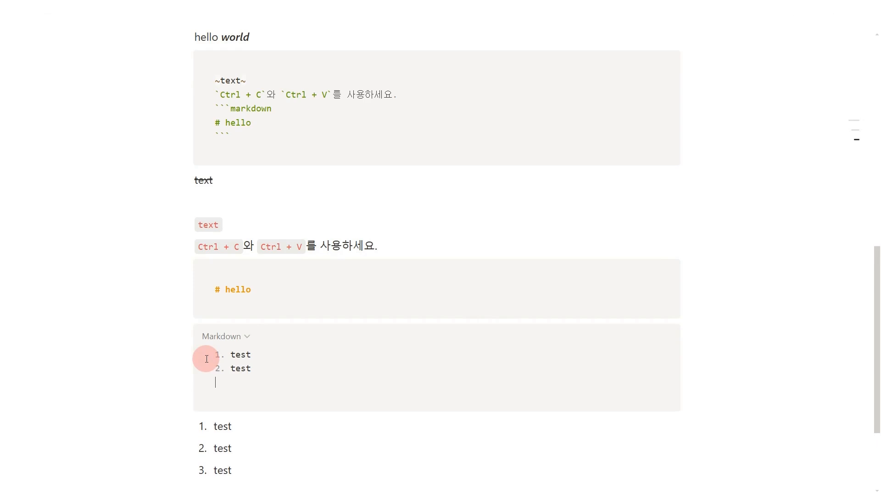
pyautogui.write('3. test')
# Step: Indent the third "test" list item under the second and set its list format to Roman numerals (로마 숫자)
pyautogui.scroll(-2, 229, 389)
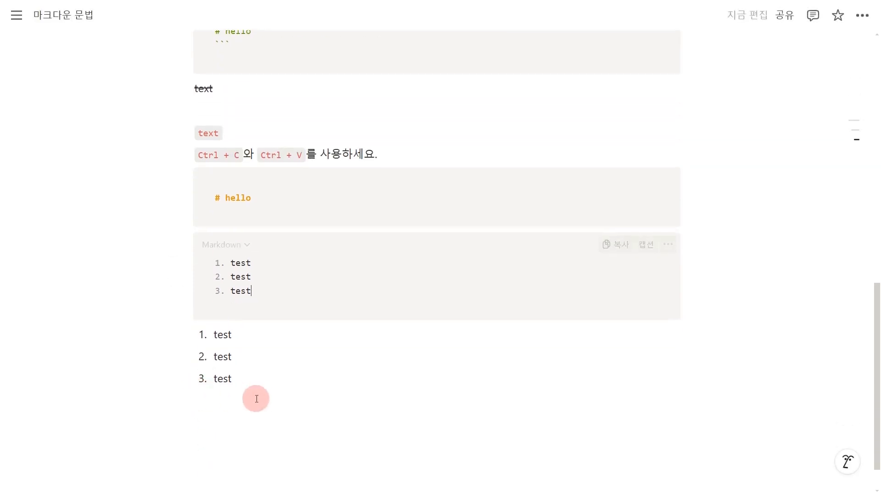
pyautogui.moveTo(162, 378); pyautogui.dragTo(258, 374)
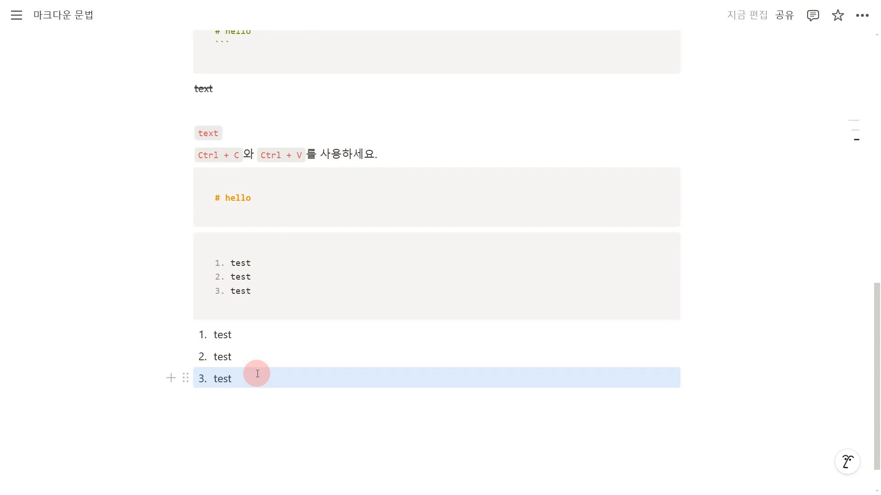
pyautogui.press('Tab')
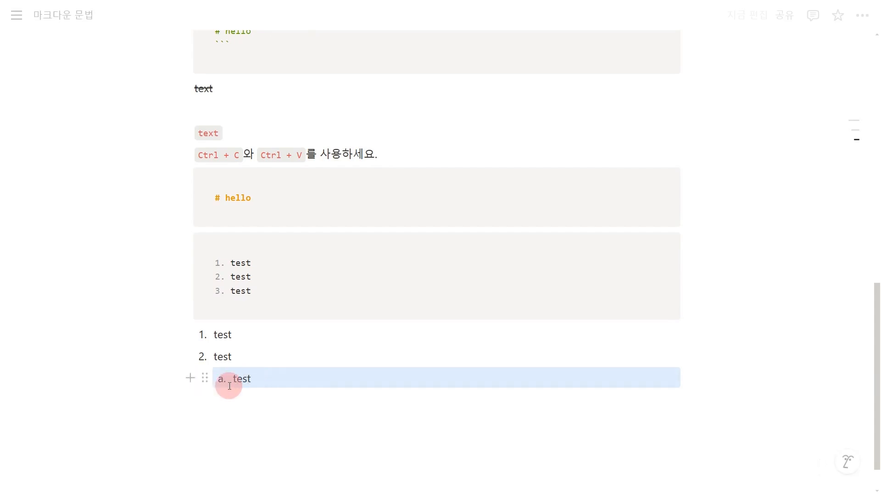
pyautogui.click(204, 380)
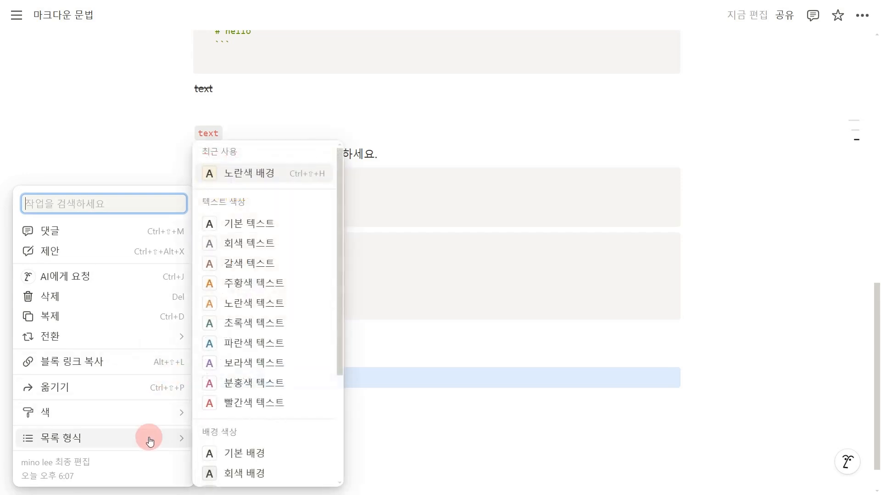
pyautogui.moveTo(150, 440)
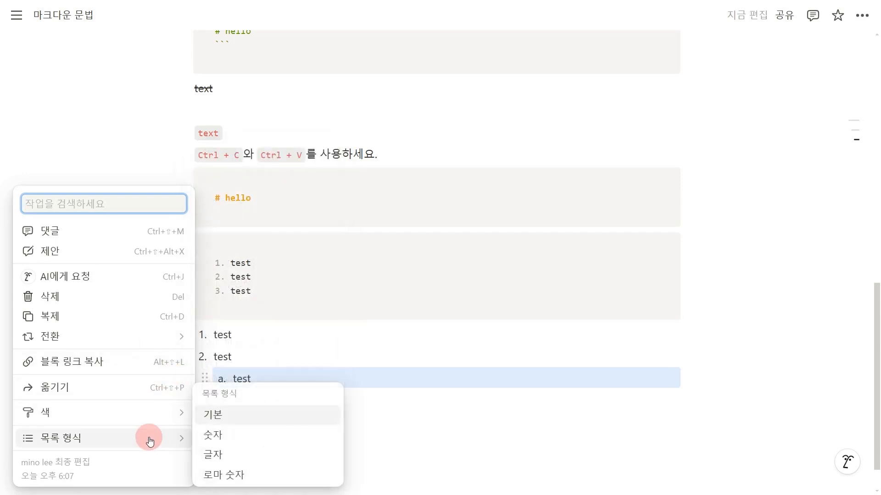
pyautogui.click(243, 479)
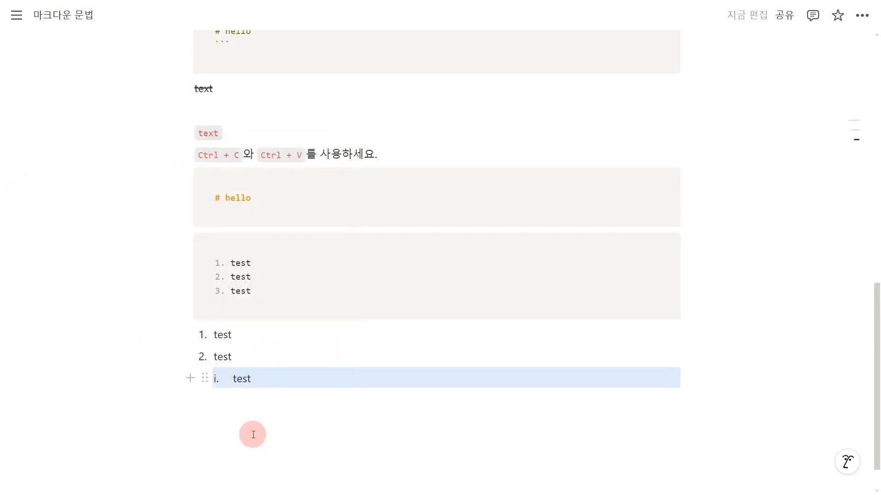
# Step: Add four more "test" items to the nested Roman-numeral list
pyautogui.click(277, 386)
pyautogui.press('Return')
pyautogui.write('test')
pyautogui.press('Return')
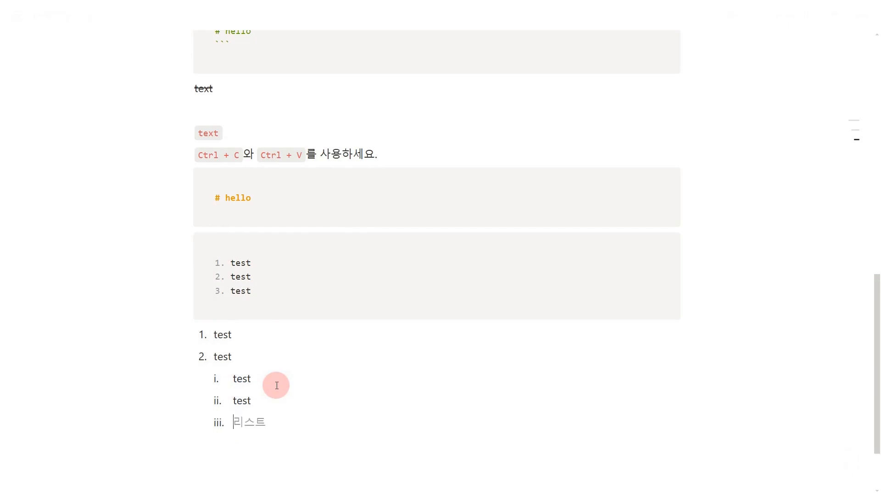
pyautogui.write('test')
pyautogui.press('Return')
pyautogui.write('test')
pyautogui.press('Return')
pyautogui.write('test')
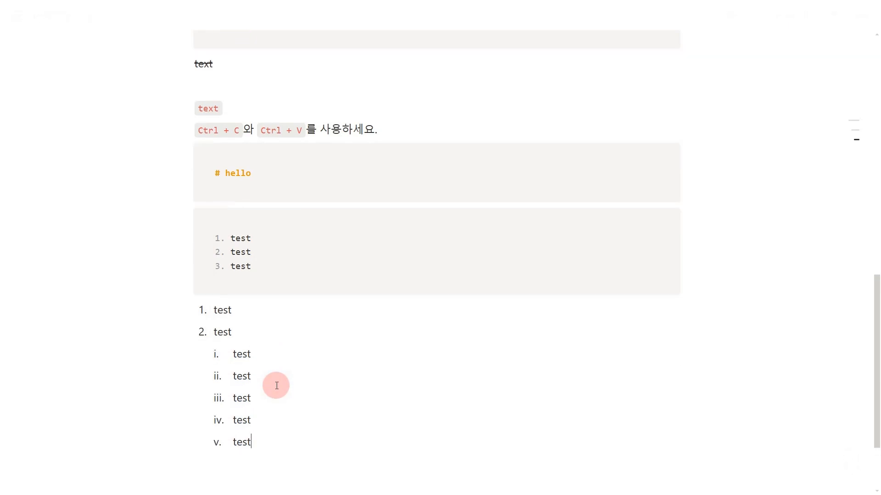
# Step: Return to the outer list level and add two "hello" items as numbers 3 and 4
pyautogui.press('Return')
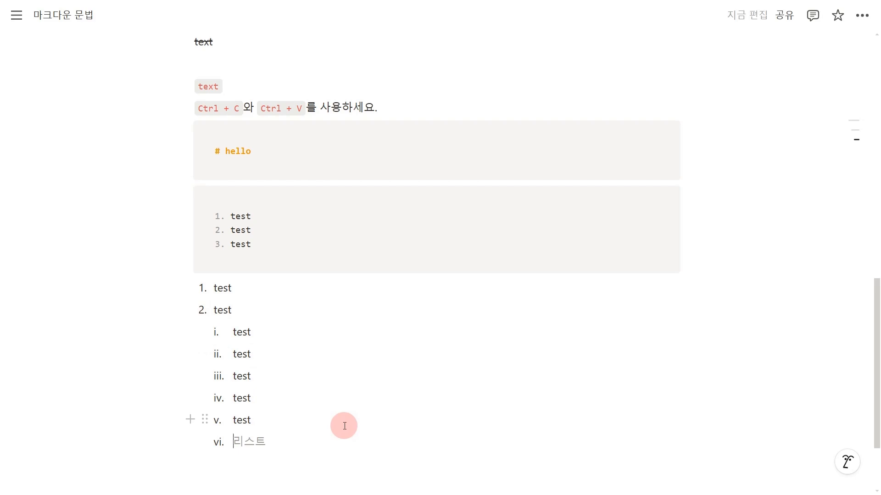
pyautogui.hotkey('shift', 'Tab')
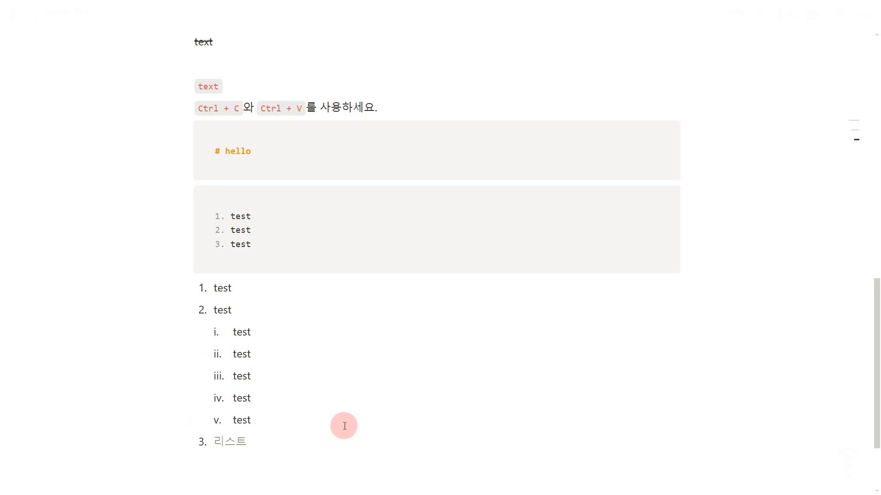
pyautogui.write('hell')
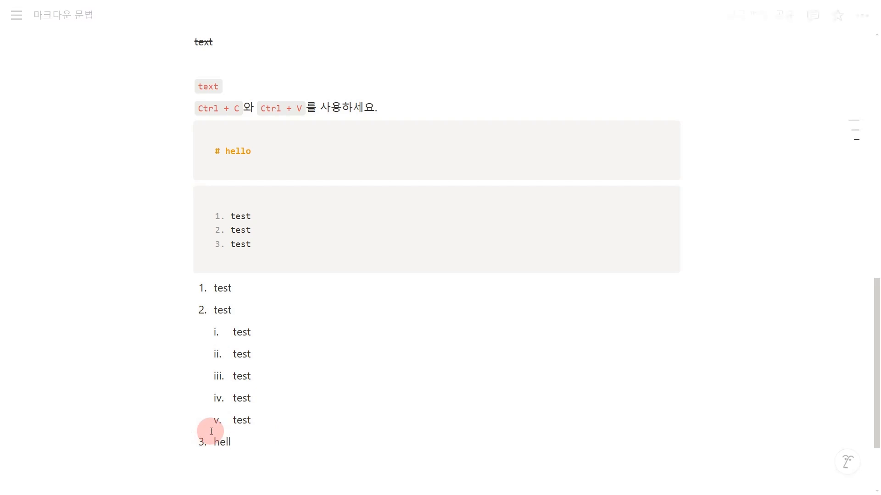
pyautogui.write('o')
pyautogui.press('Return')
pyautogui.write('hello')
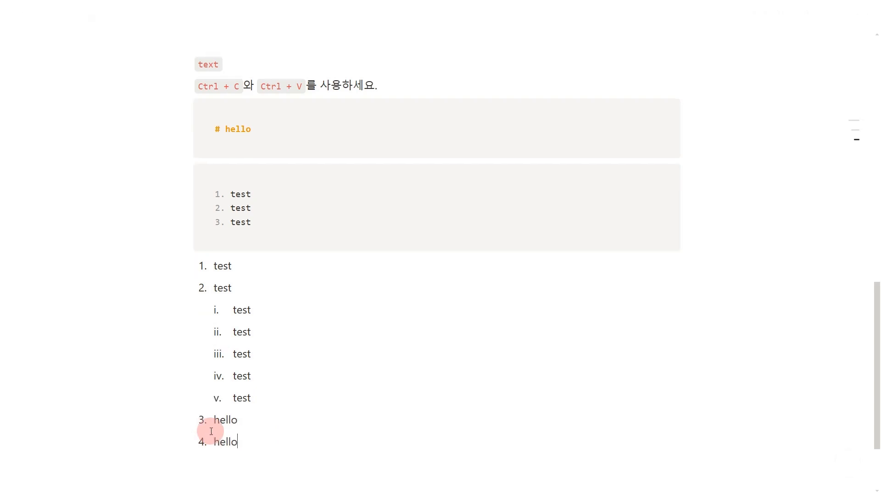
# Step: End the list, leave three blank lines and start a numbered list at 5 with two "test" items
pyautogui.press('Return')
pyautogui.press('Return')
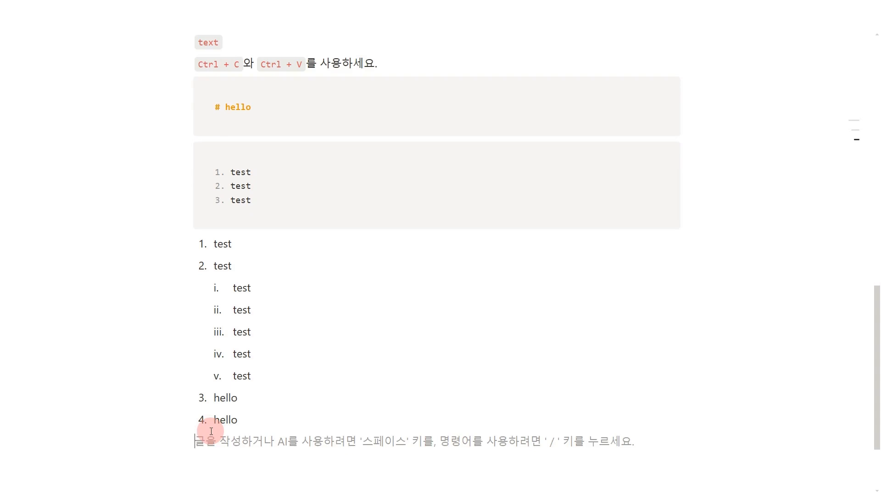
pyautogui.press('Return')
pyautogui.press('Return')
pyautogui.press('Return')
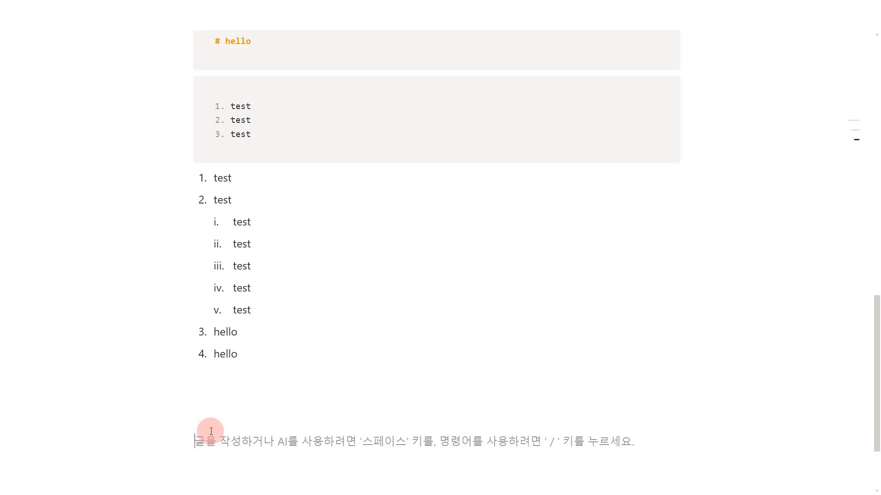
pyautogui.write('5.')
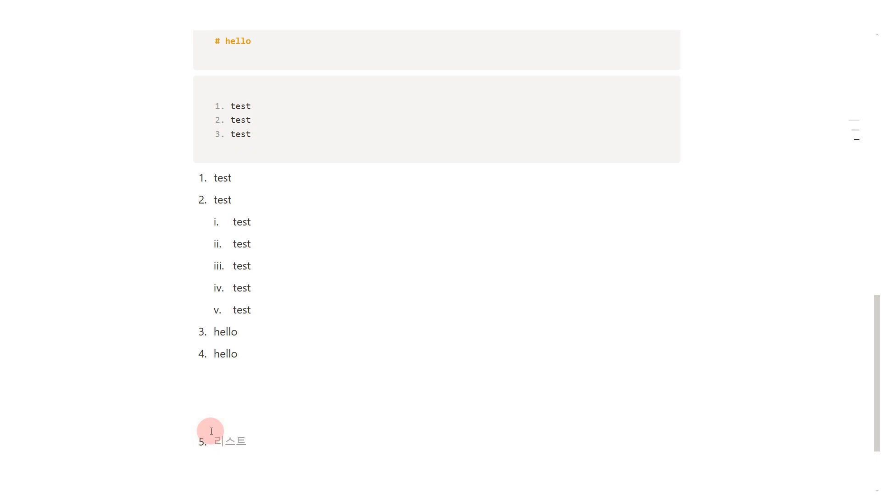
pyautogui.write(' test')
pyautogui.press('Return')
pyautogui.write('test')
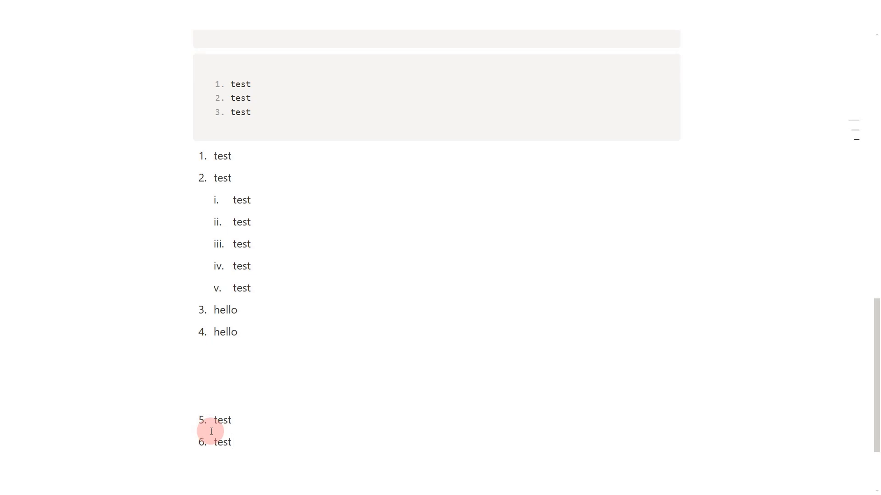
# Step: End the numbered list, leave a blank line and create a bulleted list with three "hello" items
pyautogui.press('Return')
pyautogui.press('Return')
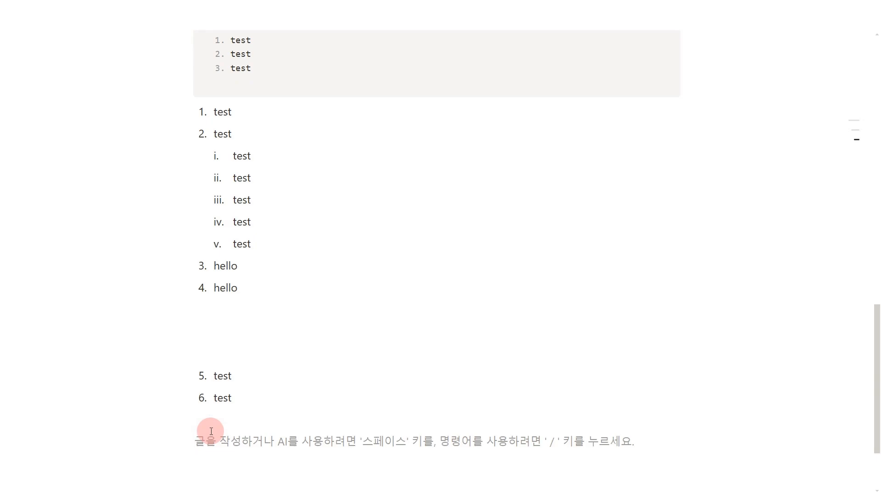
pyautogui.write('*')
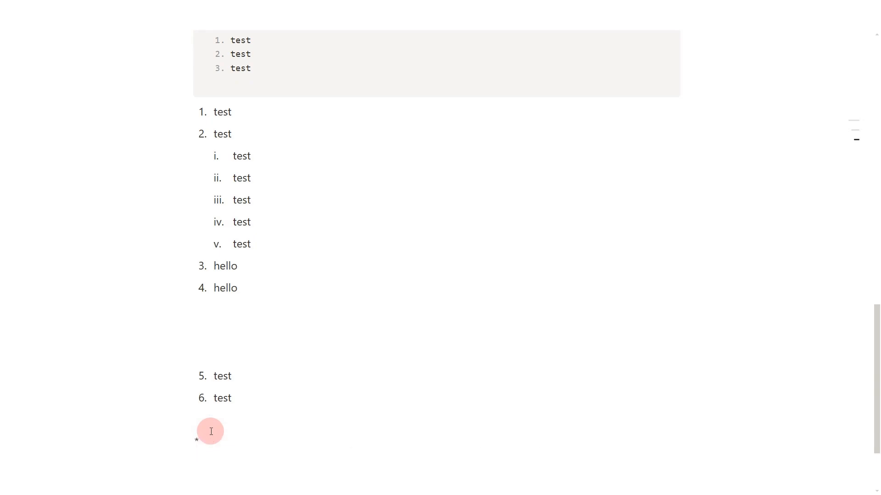
pyautogui.press('BackSpace')
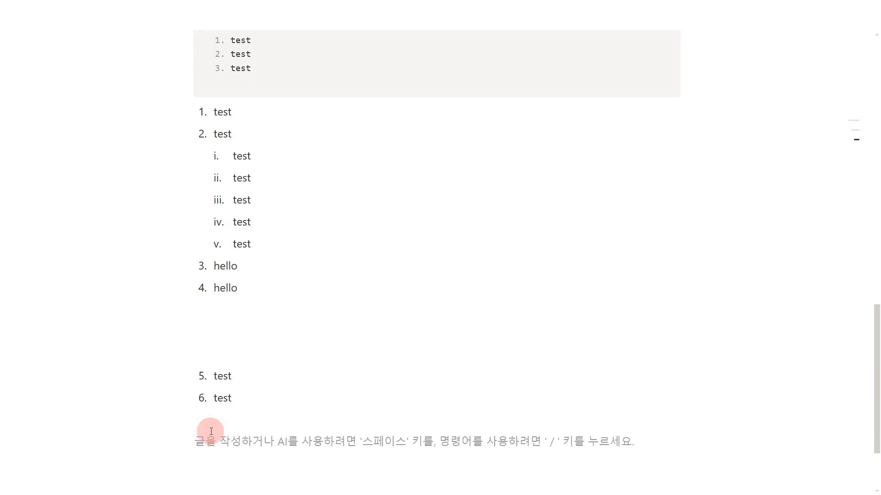
pyautogui.write('-')
pyautogui.press('BackSpace')
pyautogui.write('*')
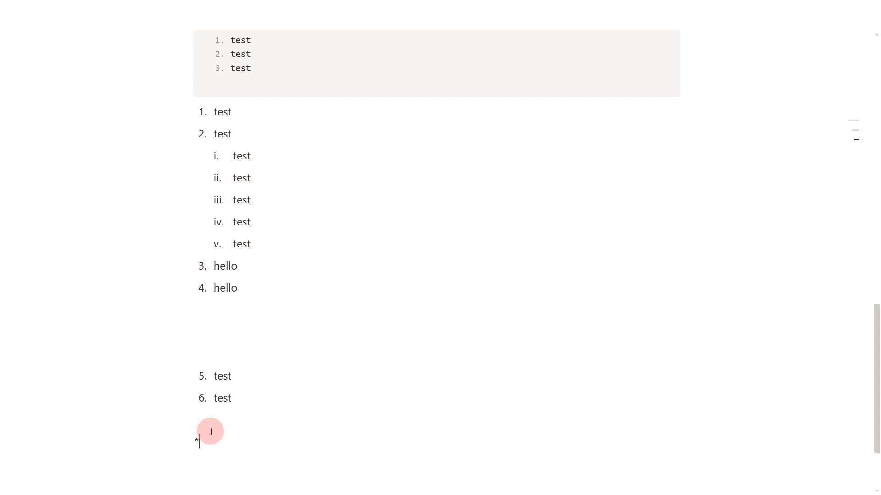
pyautogui.write(' hello')
pyautogui.press('Return')
pyautogui.write('hello')
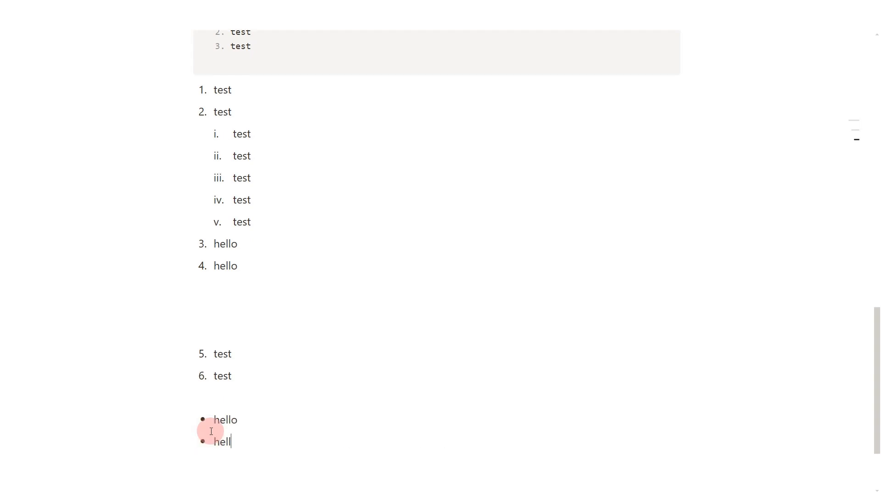
pyautogui.press('Return')
pyautogui.write('hello')
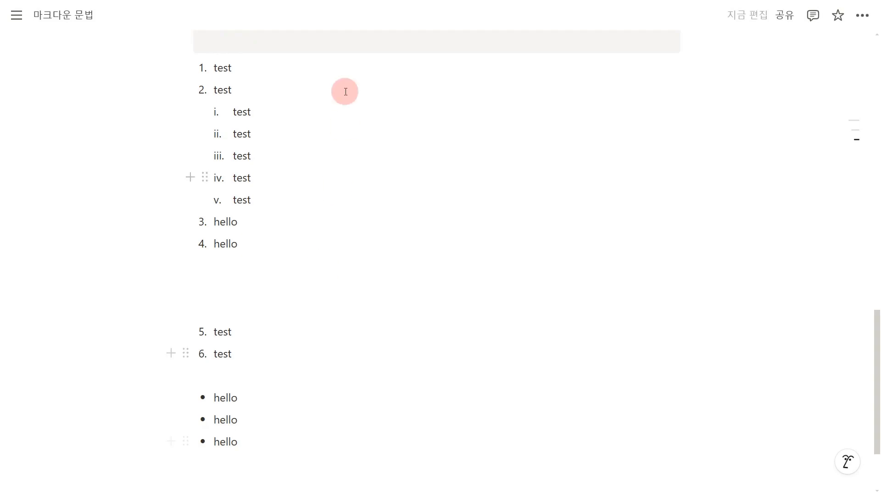
# Step: Indent the last two "hello" bullets under the first one and move them back to the outer level
pyautogui.moveTo(141, 416); pyautogui.dragTo(256, 436)
pyautogui.press('Tab')
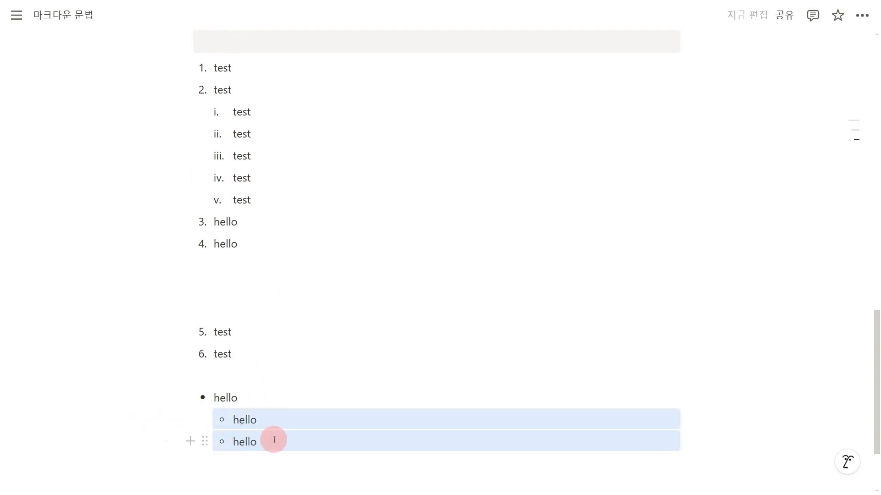
pyautogui.hotkey('shift', 'Tab')
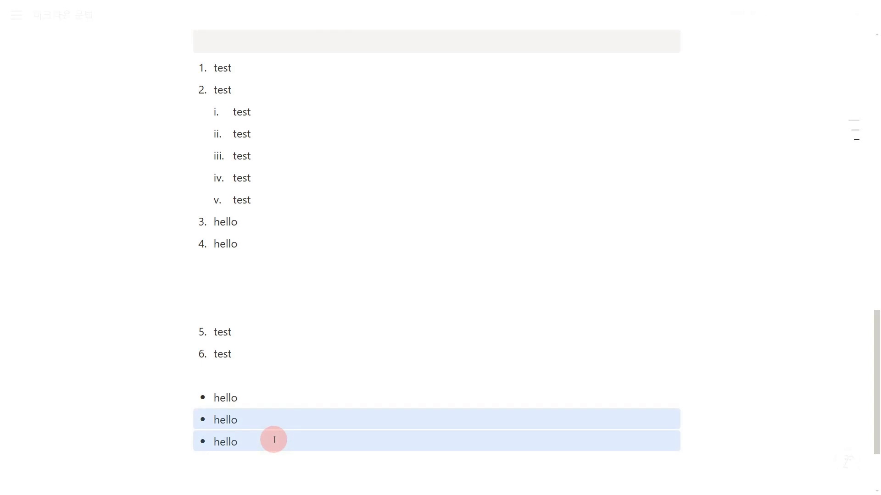
pyautogui.click(274, 440)
# Step: Add a blank line and two "* hello" lines below the numbered items in the Markdown code block
pyautogui.scroll(-2, 274, 440)
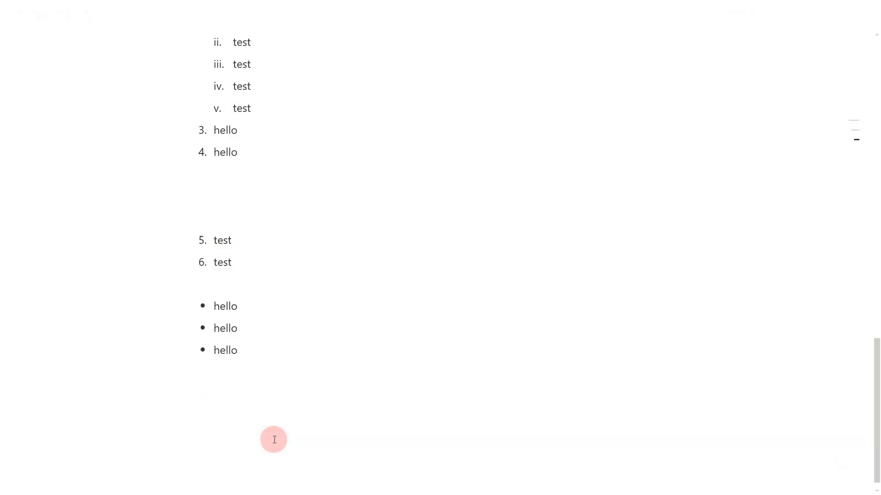
pyautogui.scroll(6, 274, 440)
pyautogui.click(263, 201)
pyautogui.press('Return')
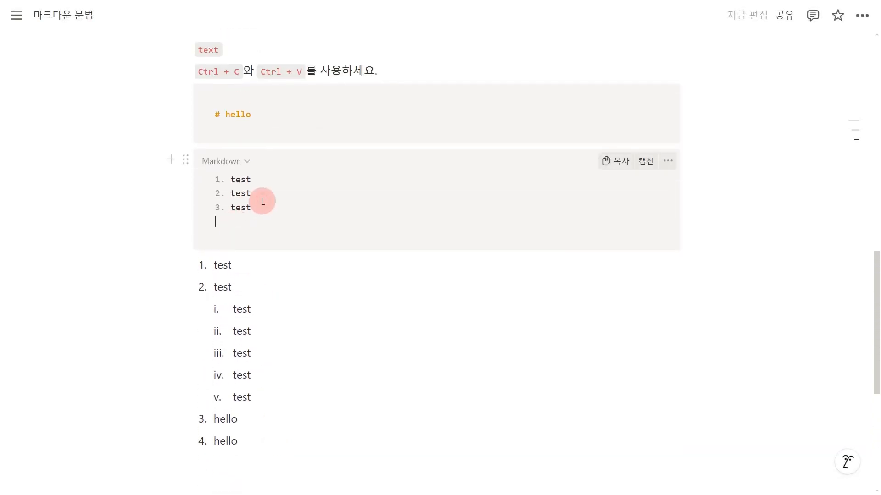
pyautogui.press('Return')
pyautogui.write('* hello')
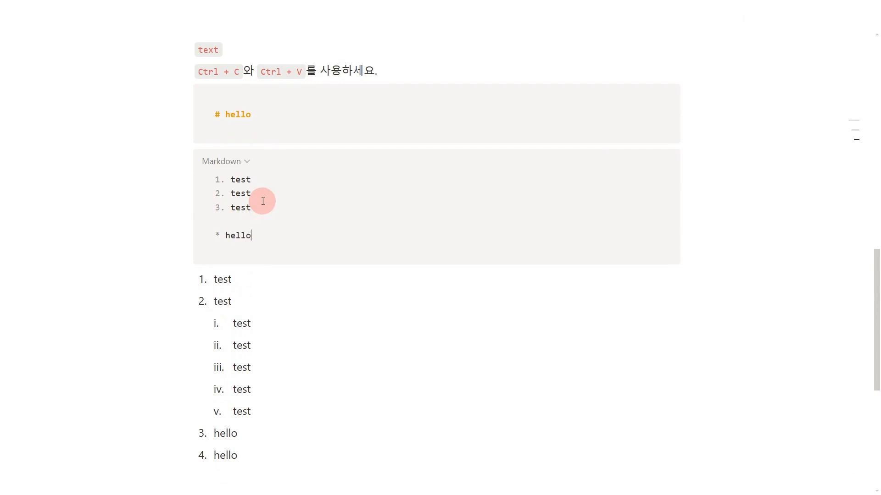
pyautogui.press('Return')
pyautogui.write('* hello')
# Step: Copy the Markdown code block with the list syntax and paste it below the bulleted list after a blank line
pyautogui.scroll(-2, 104, 142)
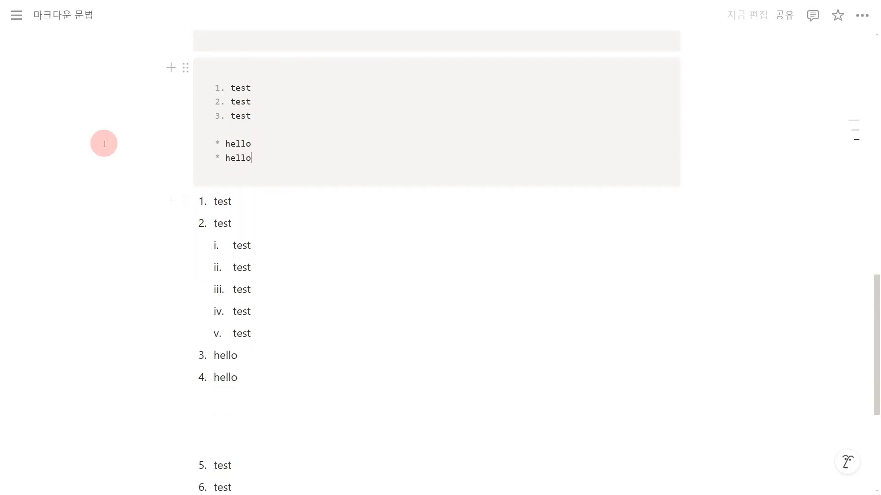
pyautogui.moveTo(104, 141); pyautogui.dragTo(311, 144)
pyautogui.scroll(-1, 339, 284)
pyautogui.click(320, 328)
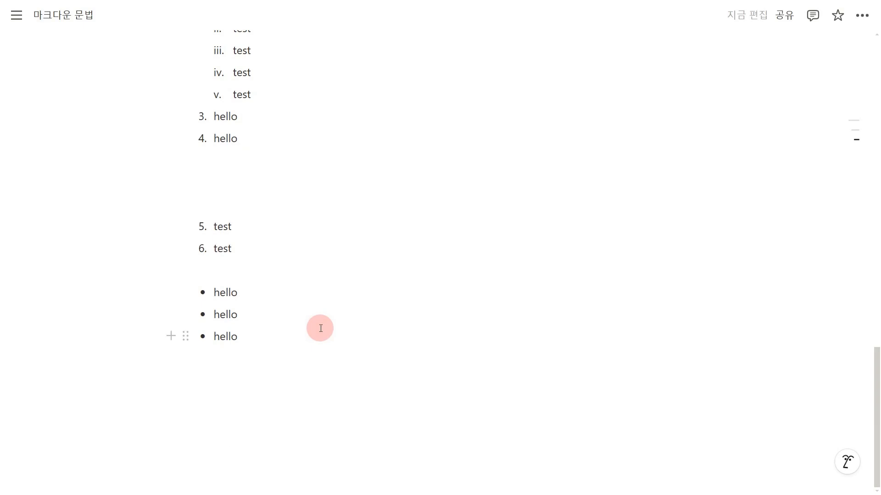
pyautogui.press('Return')
pyautogui.press('Return')
pyautogui.write('1. test 2. test 3. test  * hello * hello')
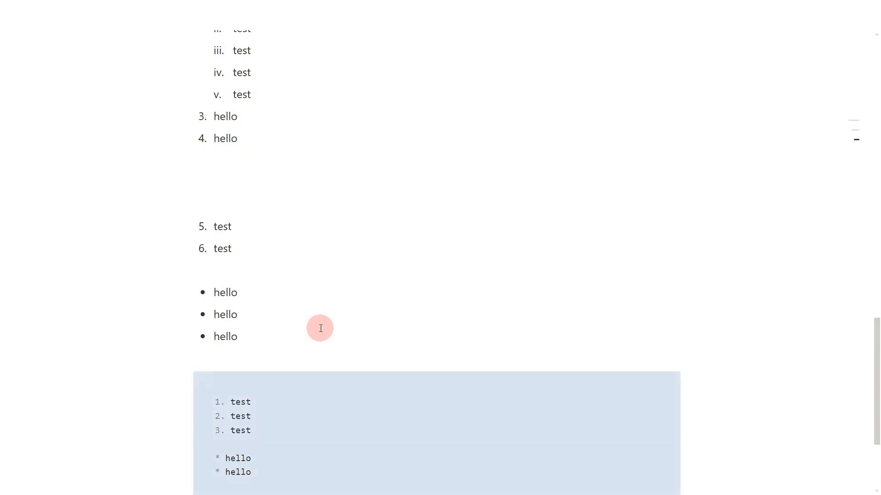
# Step: Replace the contents of the pasted code block with the toggle syntax "> 토글"
pyautogui.scroll(-2, 307, 366)
pyautogui.moveTo(277, 379); pyautogui.dragTo(213, 311)
pyautogui.press('BackSpace')
pyautogui.write('>')
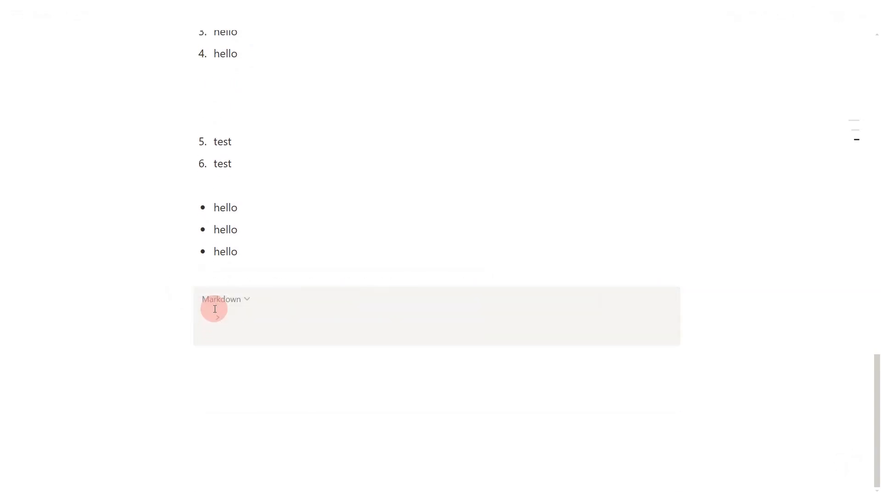
pyautogui.write(' vi')
pyautogui.press('BackSpace')
pyautogui.press('BackSpace')
pyautogui.write('토글')
# Step: Create a toggle titled 토글 below the code block and put the text "hello world" inside it
pyautogui.click(244, 364)
pyautogui.write('>')
pyautogui.press('space')
pyautogui.write('토글')
pyautogui.press('Return')
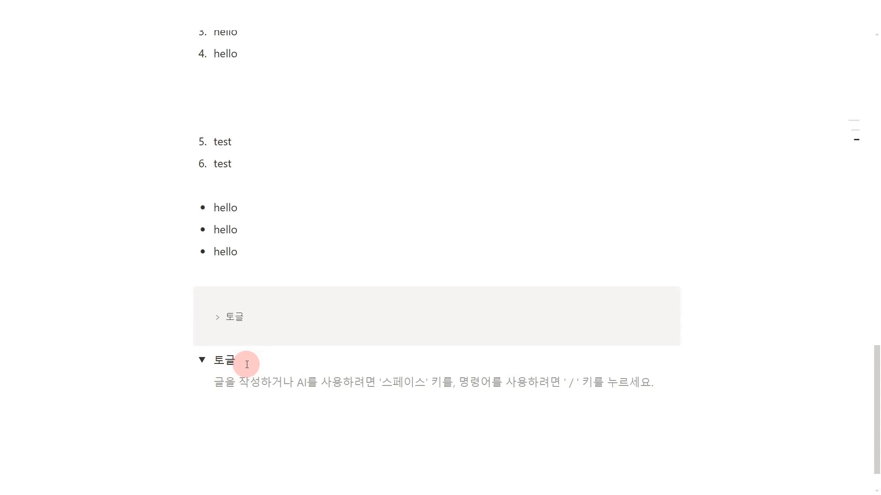
pyautogui.write('hello world')
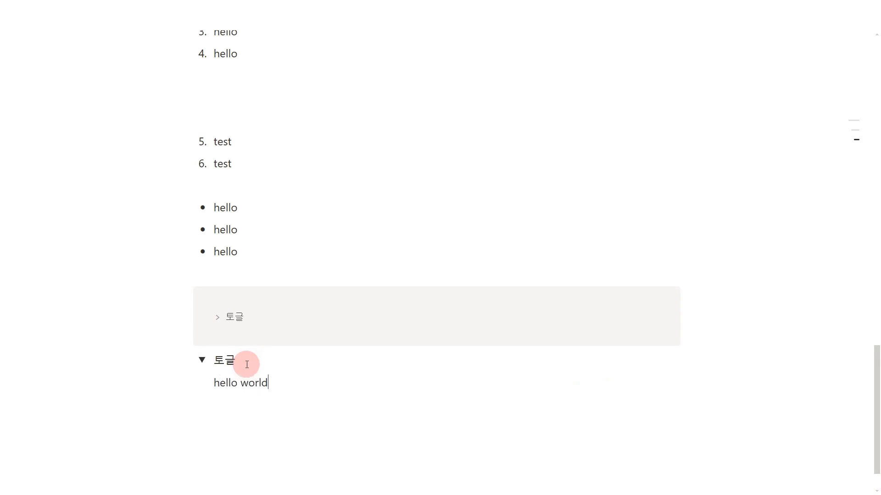
# Step: Collapse and expand the 토글 toggle, leaving it collapsed
pyautogui.click(206, 363)
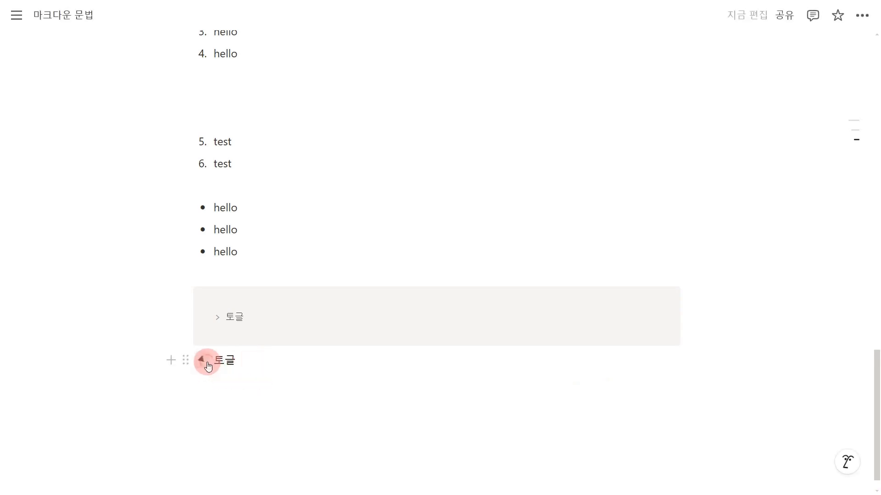
pyautogui.click(206, 362)
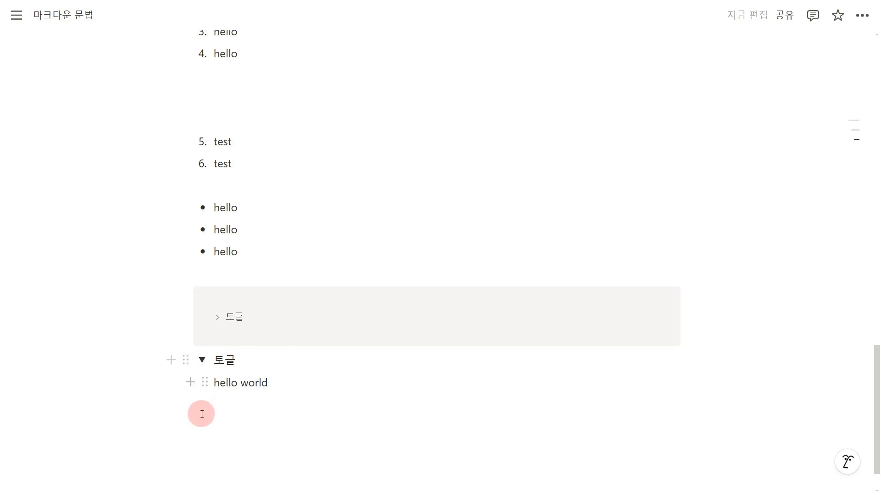
pyautogui.click(202, 361)
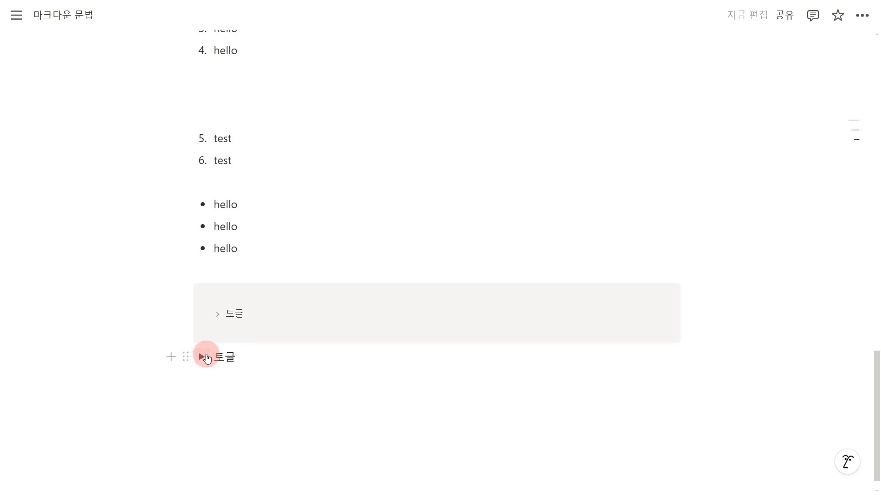
# Step: Add the quote syntax line '" 인용구문' below "> 토글" in the code block
pyautogui.scroll(-1, 239, 321)
pyautogui.click(277, 292)
pyautogui.press('Return')
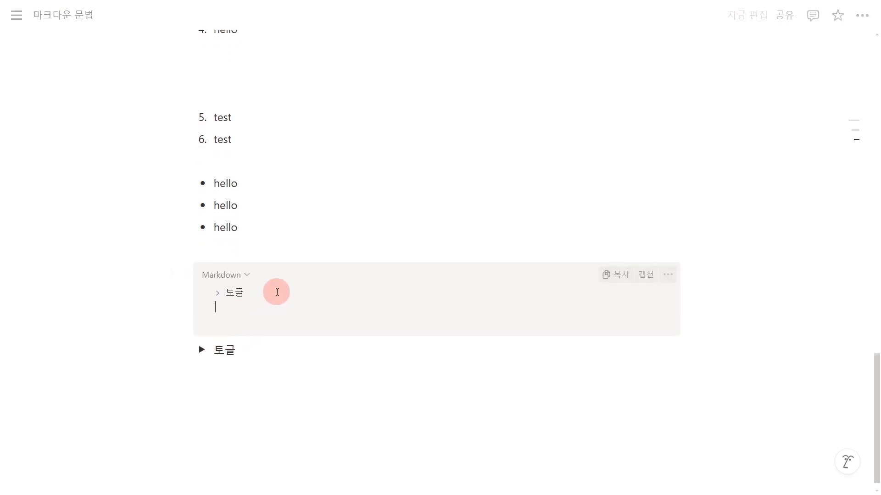
pyautogui.write('"')
pyautogui.hotkey('shift', 'Left')
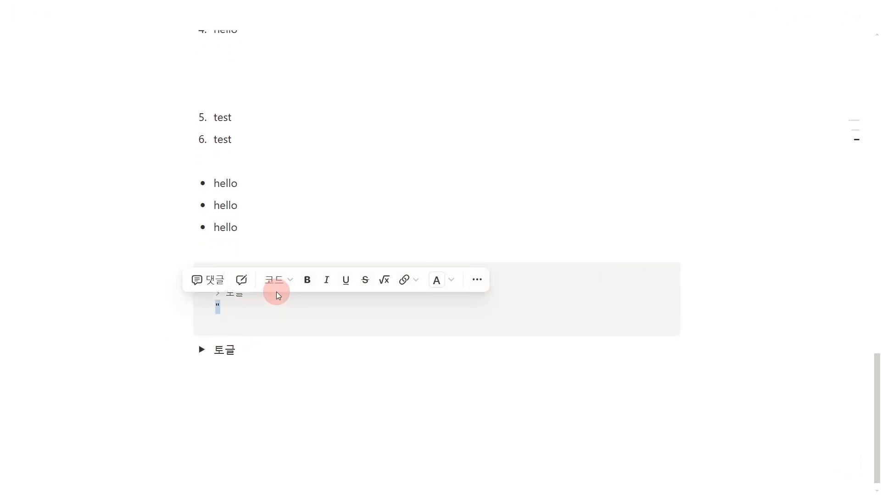
pyautogui.press('Right')
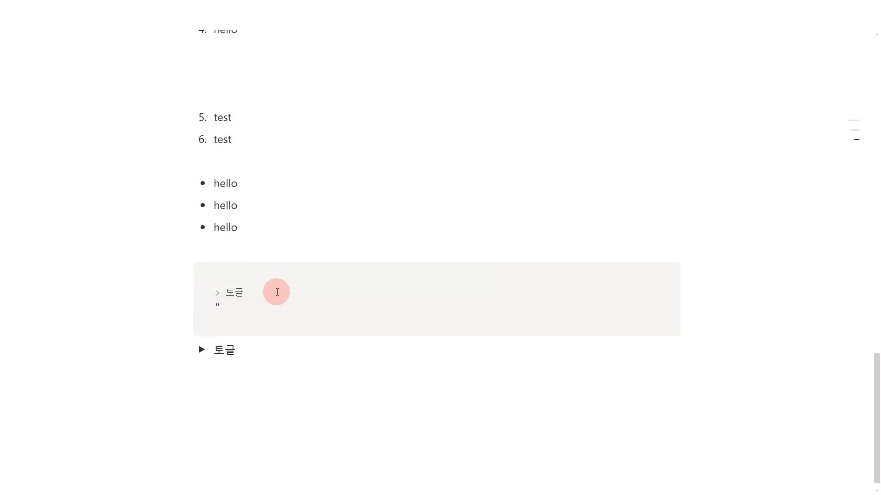
pyautogui.write('인용구문')
# Step: Leave a blank line below the toggle and create an empty quote block using the quotation-mark syntax
pyautogui.click(271, 351)
pyautogui.press('Return')
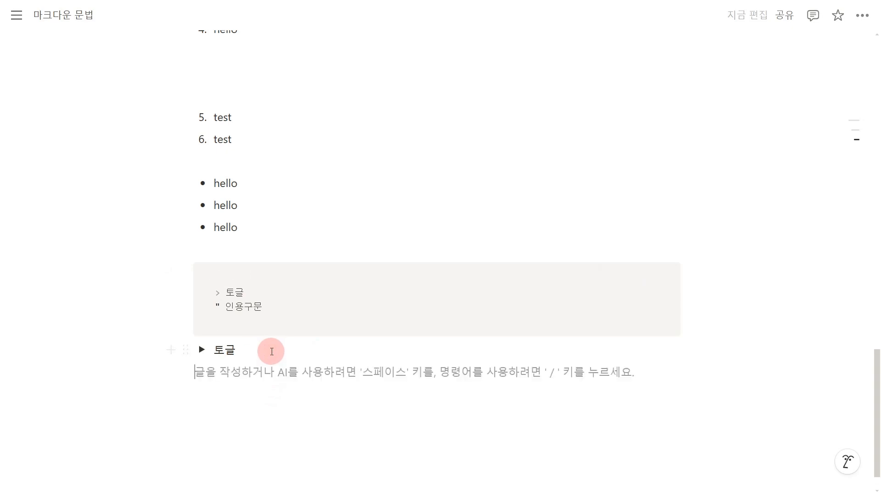
pyautogui.press('Return')
pyautogui.write('"')
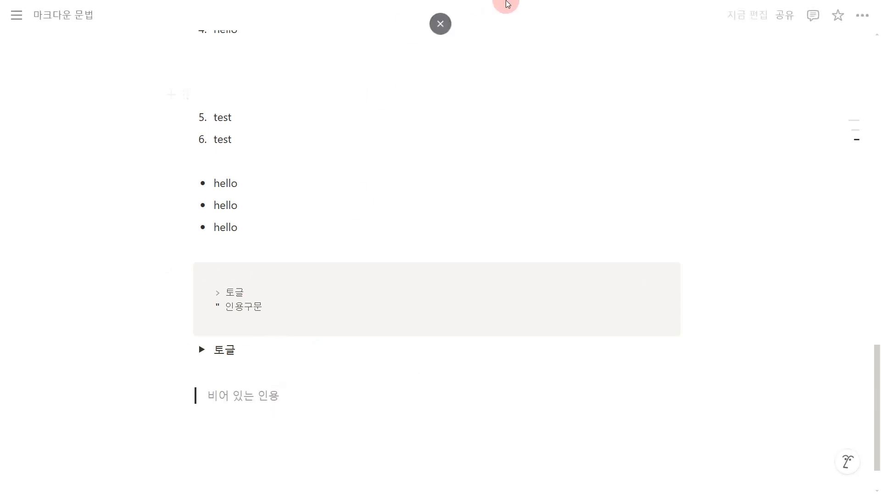
# Step: Search Google for 명언 in a new browser tab and copy the first quote from the 원주시청 result
pyautogui.click(438, 28)
pyautogui.click(239, 9)
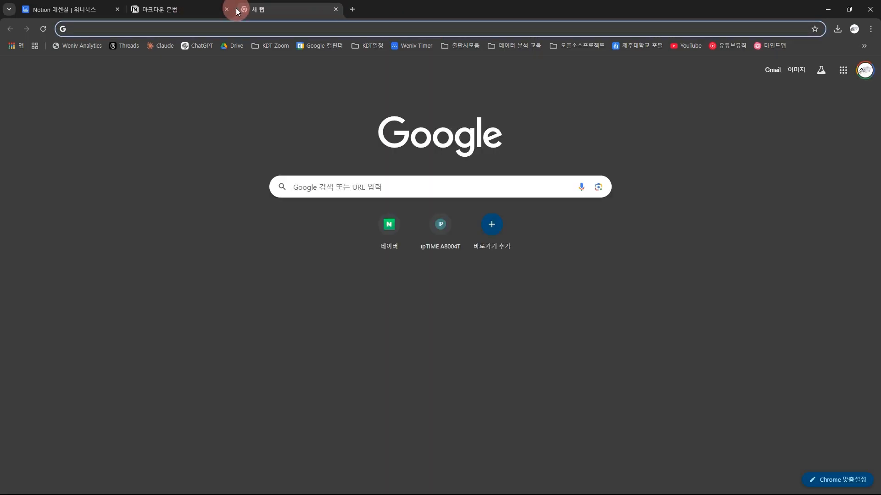
pyautogui.click(252, 173)
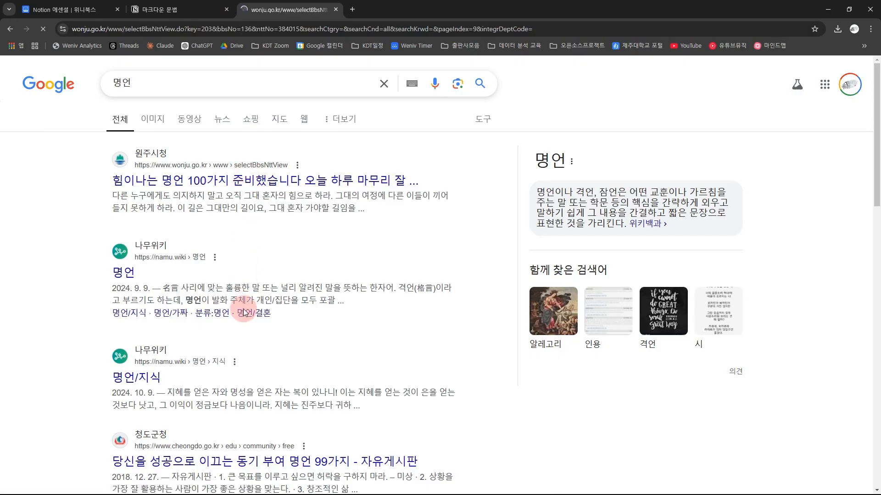
pyautogui.moveTo(407, 294); pyautogui.dragTo(304, 294)
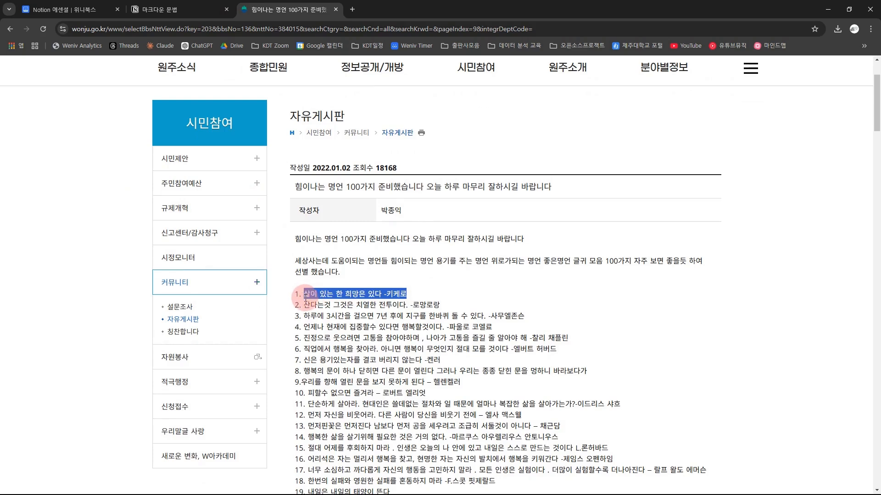
# Step: Return to the 마크다운 문법 page and paste "삶이 있는 한 희망은 있다 -키케로" into the quote block
pyautogui.click(181, 9)
pyautogui.click(239, 453)
pyautogui.write('삶이 있는 한 희망은 있다 -키케로')
pyautogui.scroll(-2, 338, 457)
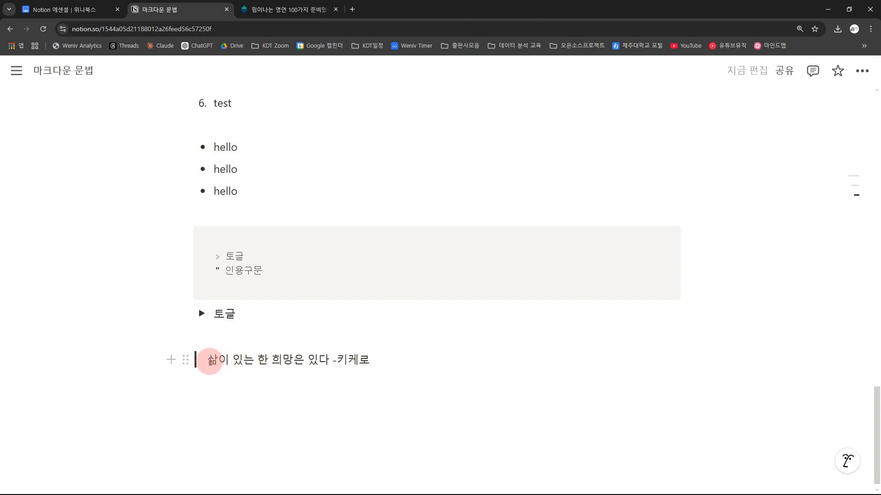
# Step: Format the quote text as italic and set its text color to gray (회색 텍스트)
pyautogui.moveTo(209, 361); pyautogui.dragTo(403, 360)
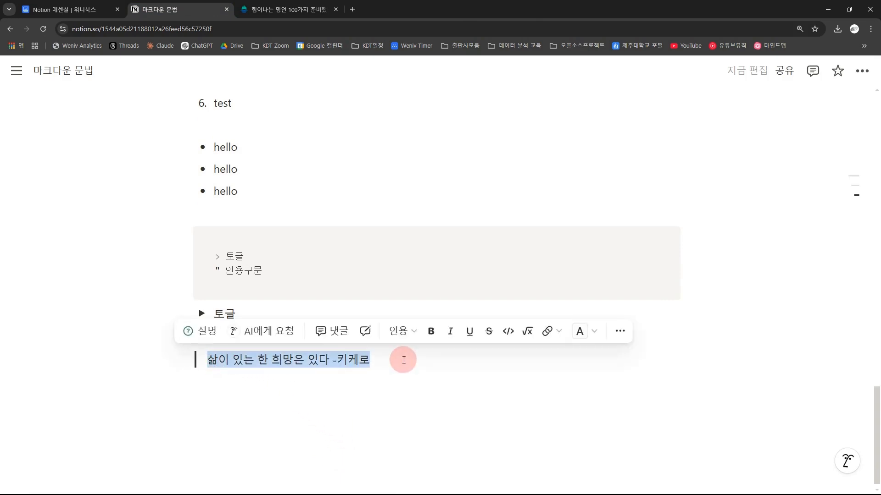
pyautogui.hotkey('ctrl', 'i')
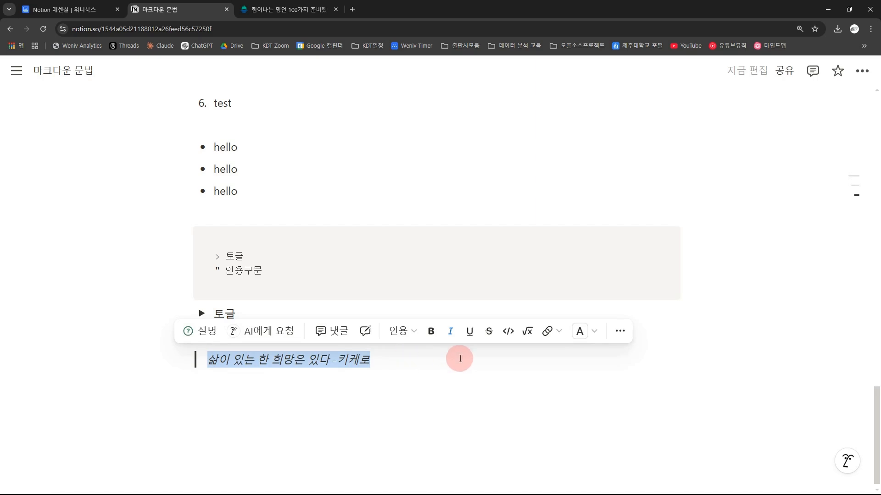
pyautogui.click(588, 337)
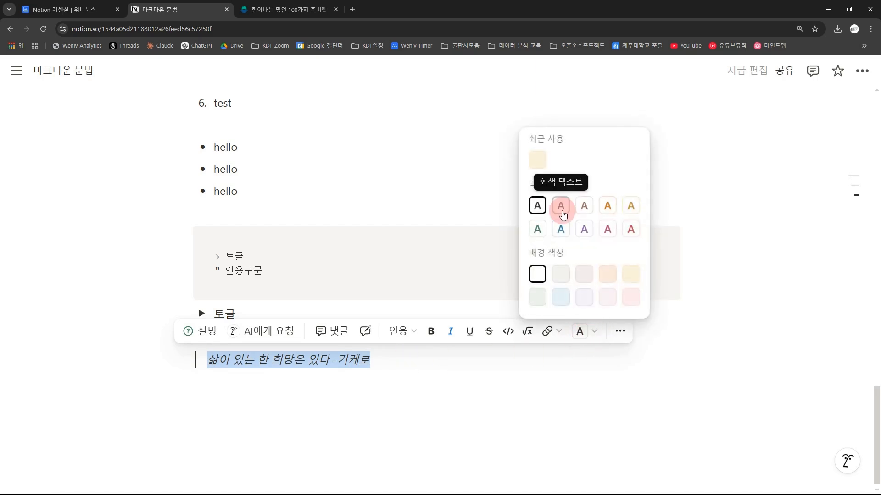
pyautogui.click(562, 214)
pyautogui.click(382, 357)
# Step: Insert a divider below the quote and add the syntax line "---" under the quote syntax in the code block
pyautogui.click(302, 391)
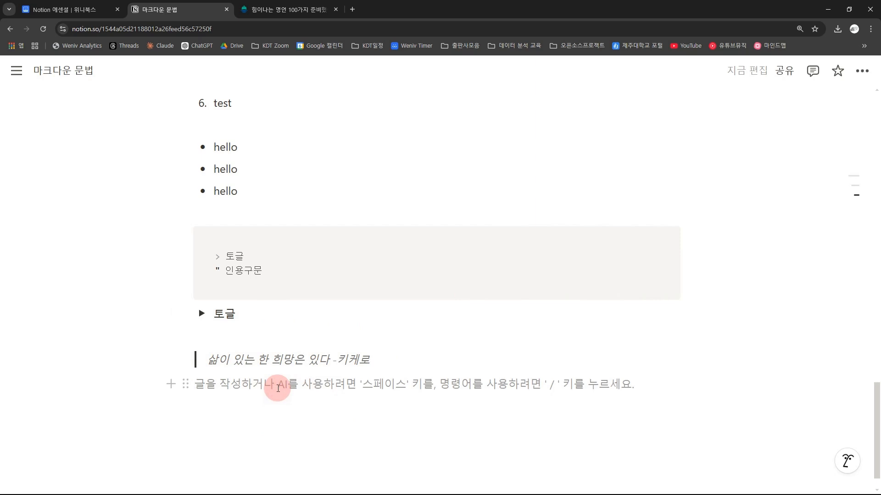
pyautogui.write('---')
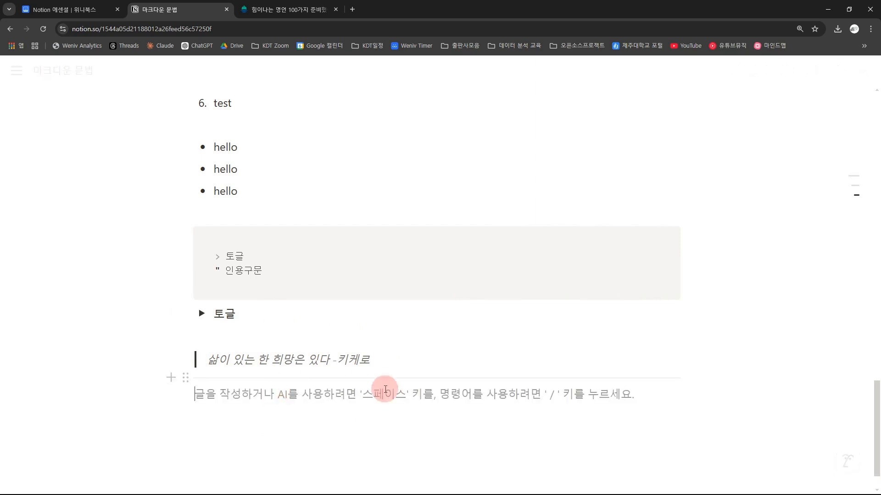
pyautogui.click(305, 273)
pyautogui.press('Return')
pyautogui.write('---')
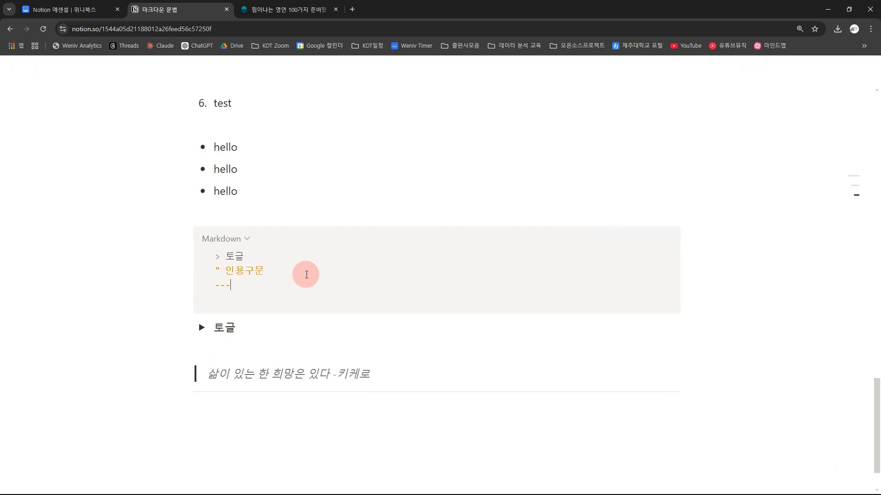
# Step: Add a to-do list with three "hello" items below the divider and check off the first two
pyautogui.click(284, 442)
pyautogui.press('Return')
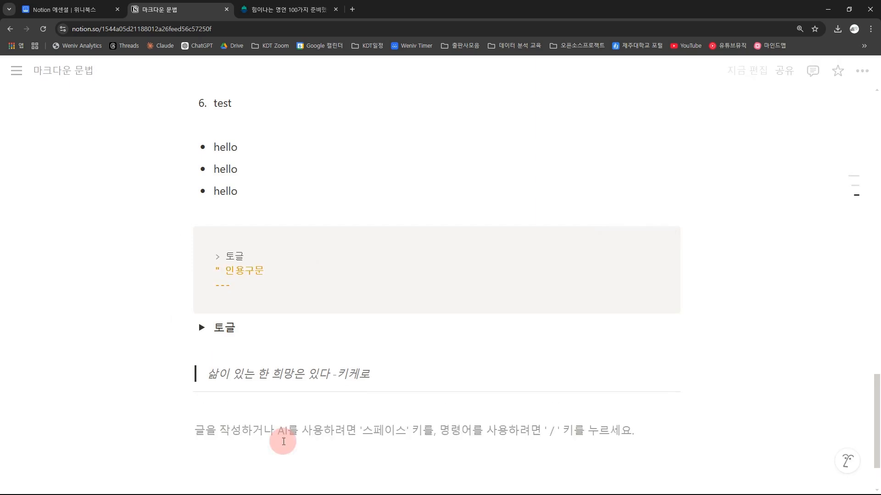
pyautogui.write('[')
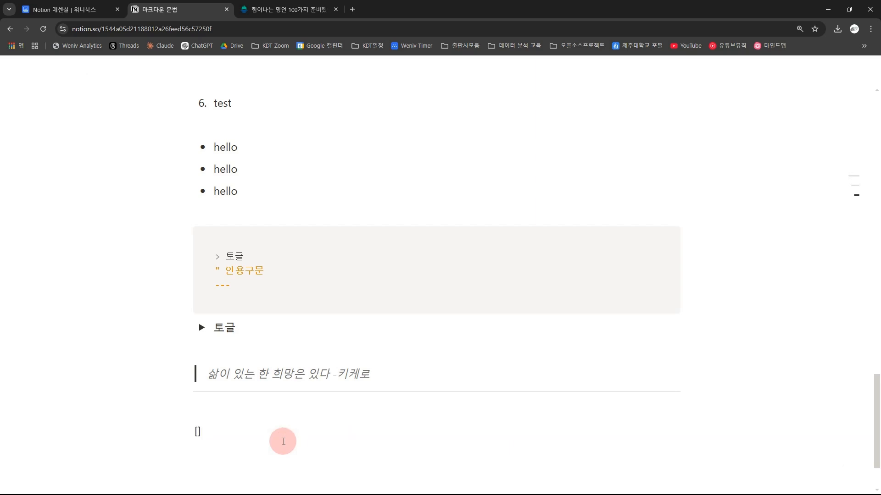
pyautogui.write('] ')
pyautogui.write('hello')
pyautogui.press('Return')
pyautogui.write('hello')
pyautogui.press('Return')
pyautogui.write('h')
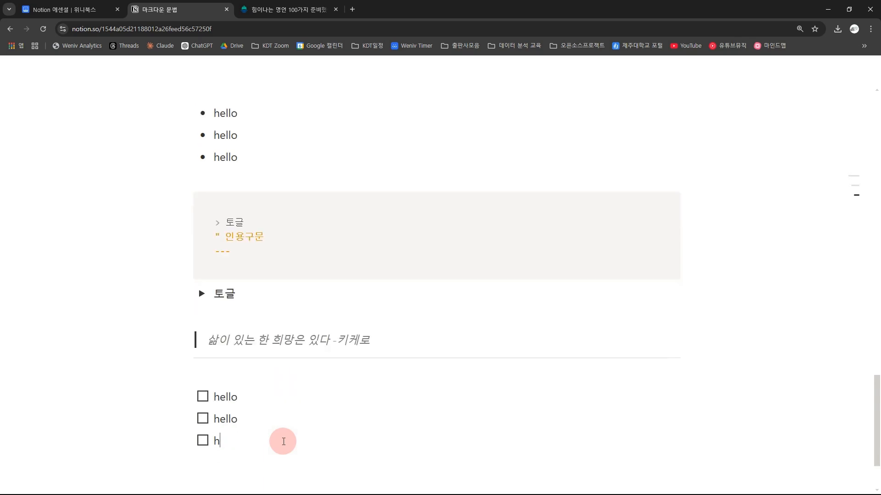
pyautogui.write('ello')
pyautogui.click(203, 397)
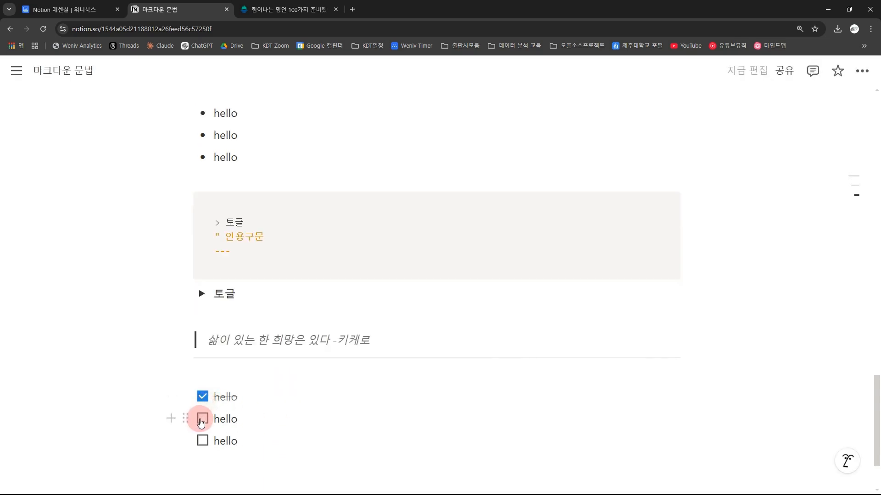
pyautogui.click(203, 419)
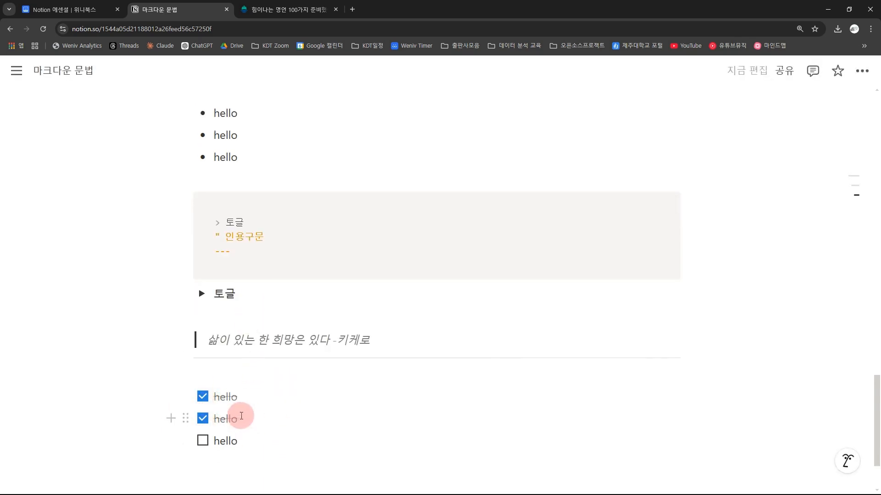
# Step: Add the to-do syntax line "[] hello" under "---" in the Markdown code block
pyautogui.click(269, 256)
pyautogui.press('Return')
pyautogui.write('[]')
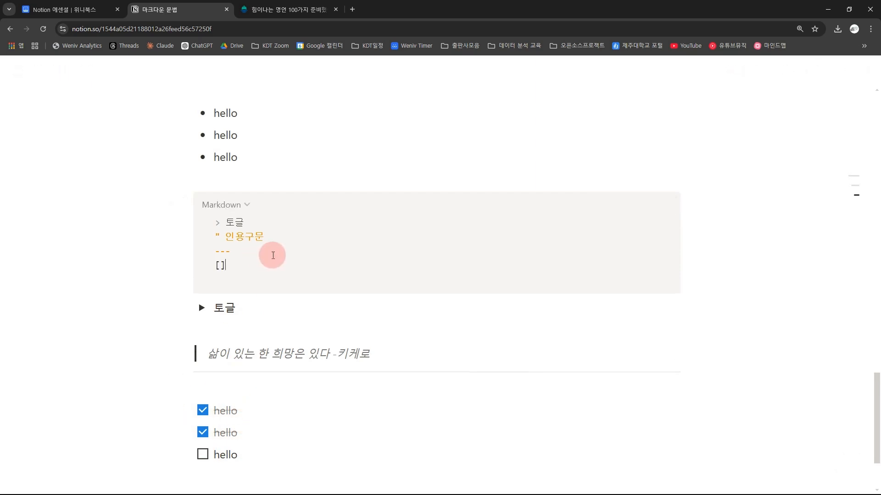
pyautogui.write(' hello')
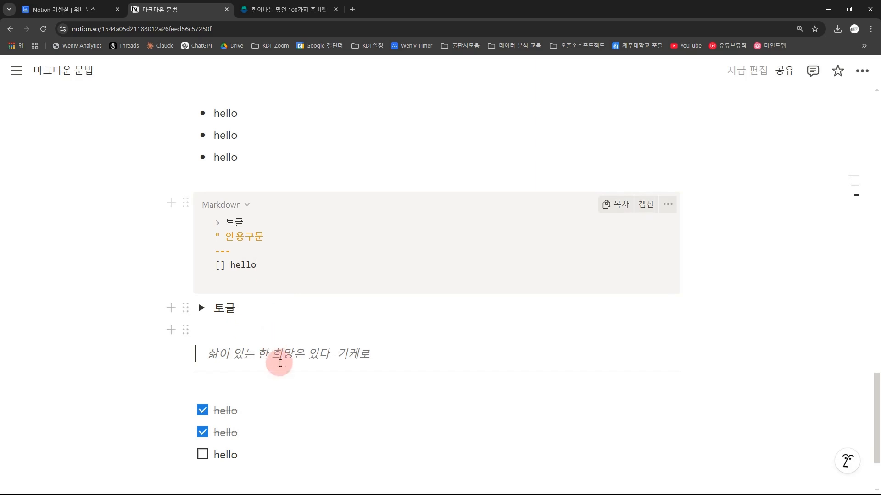
pyautogui.scroll(-2, 282, 395)
pyautogui.click(290, 435)
pyautogui.press('Return')
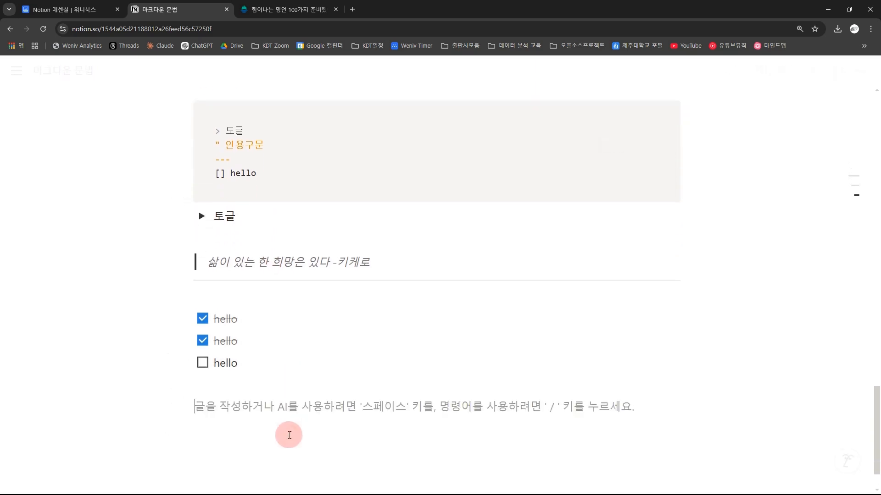
pyautogui.write('[]')
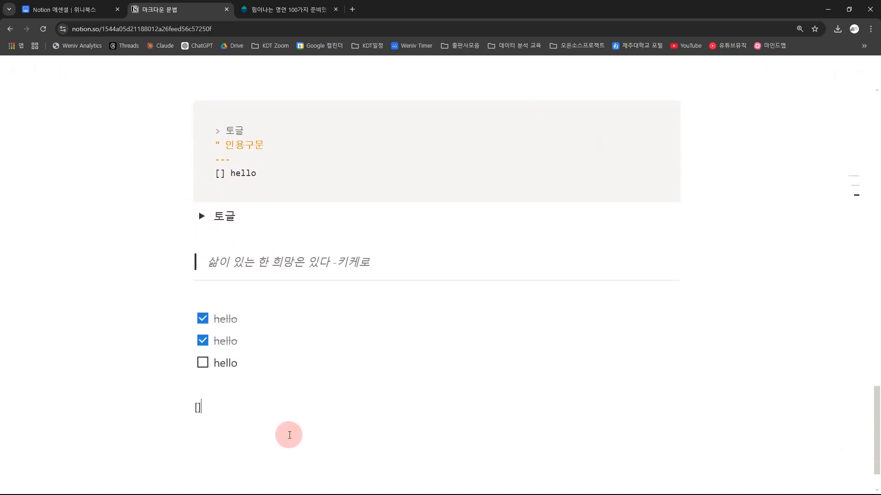
pyautogui.write('()')
pyautogui.press('Left')
pyautogui.press('Left')
pyautogui.press('Left')
pyautogui.write('hello](http://hello.com')
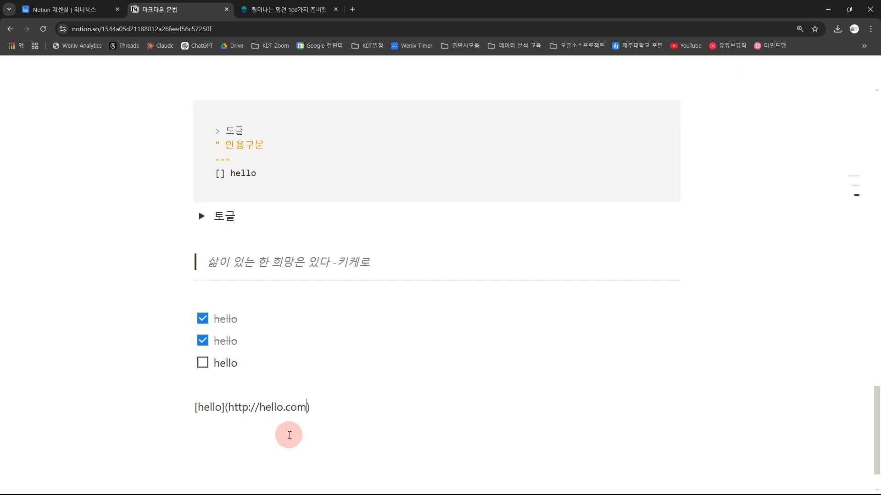
pyautogui.moveTo(125, 408); pyautogui.dragTo(319, 408)
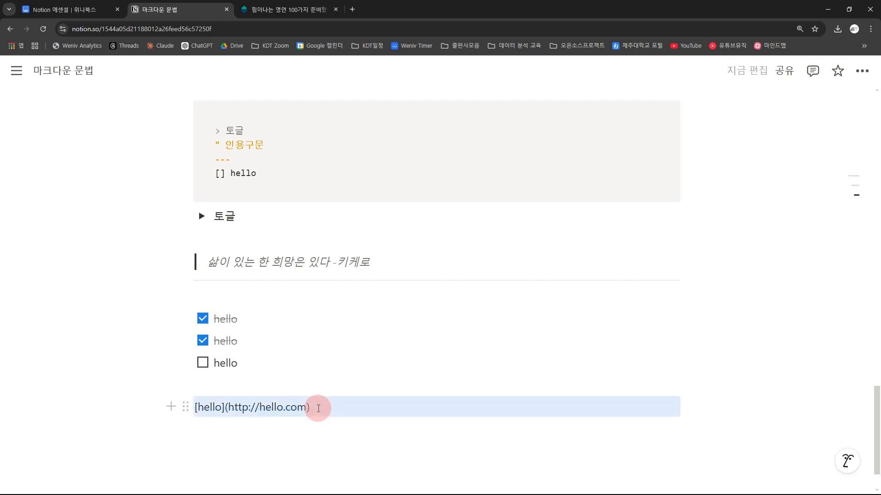
pyautogui.click(318, 408)
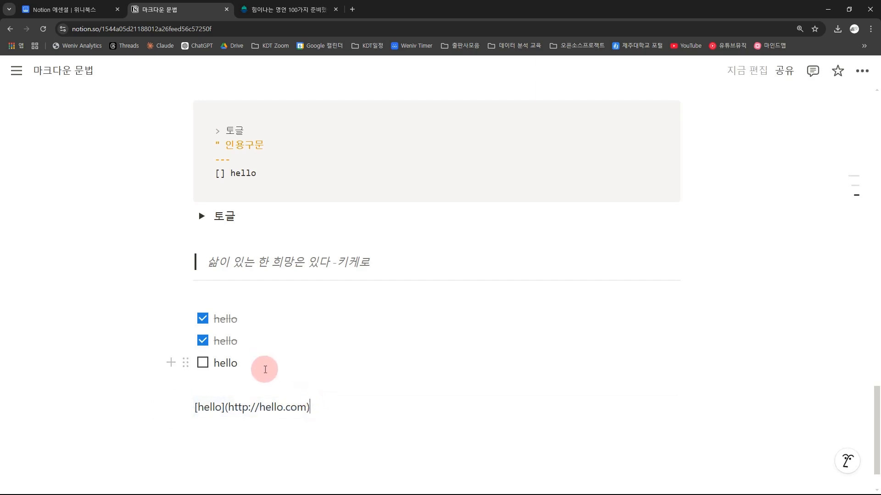
# Step: Examine the link option offered for selected text in list item 6 and compare it with the written link syntax
pyautogui.scroll(2, 238, 384)
pyautogui.scroll(2, 238, 383)
pyautogui.moveTo(218, 207); pyautogui.dragTo(232, 212)
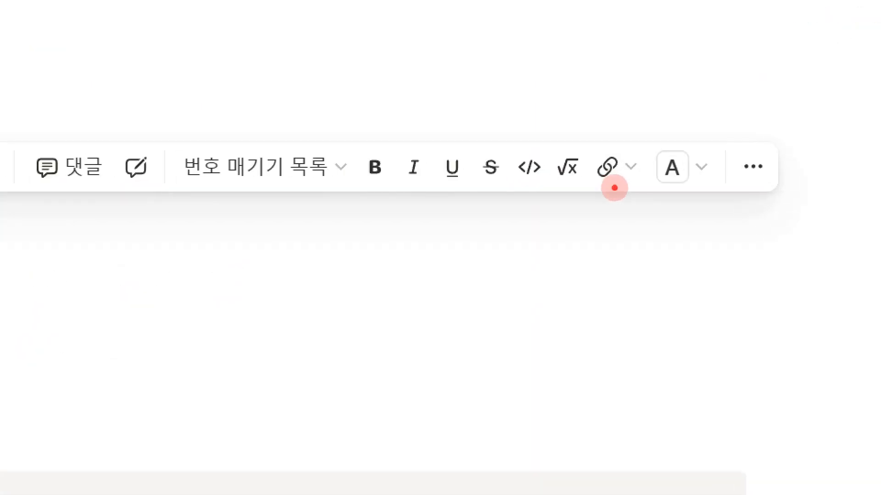
pyautogui.moveTo(615, 187)
pyautogui.mouseDown()
pyautogui.moveTo(607, 170)
pyautogui.moveTo(622, 186)
pyautogui.mouseUp()
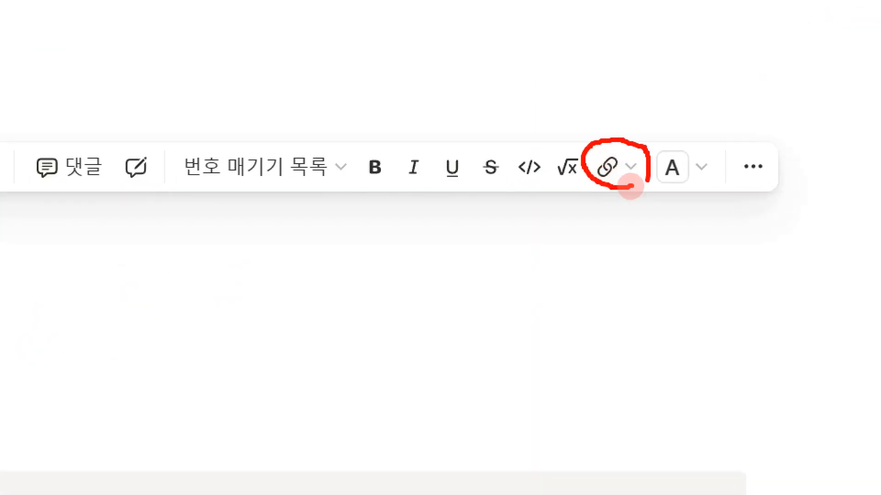
pyautogui.moveTo(615, 143); pyautogui.dragTo(724, 63)
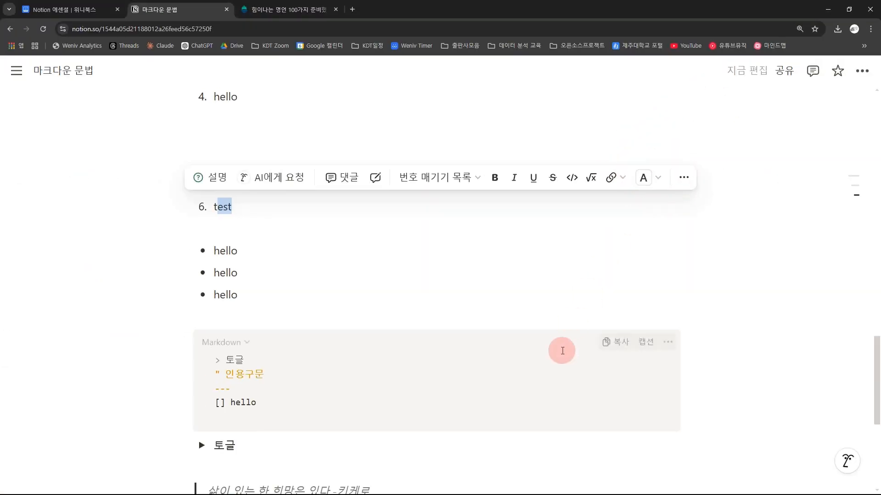
pyautogui.scroll(-3, 560, 350)
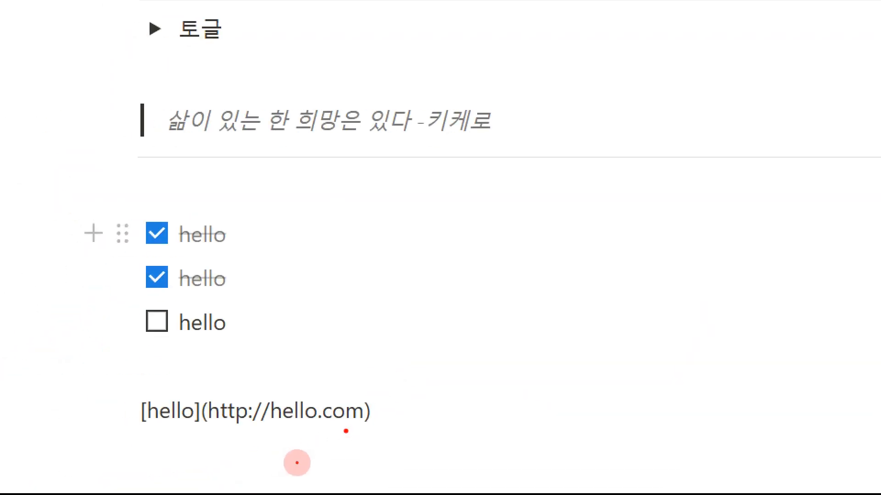
pyautogui.moveTo(297, 464); pyautogui.dragTo(248, 471)
pyautogui.moveTo(530, 221); pyautogui.dragTo(354, 385)
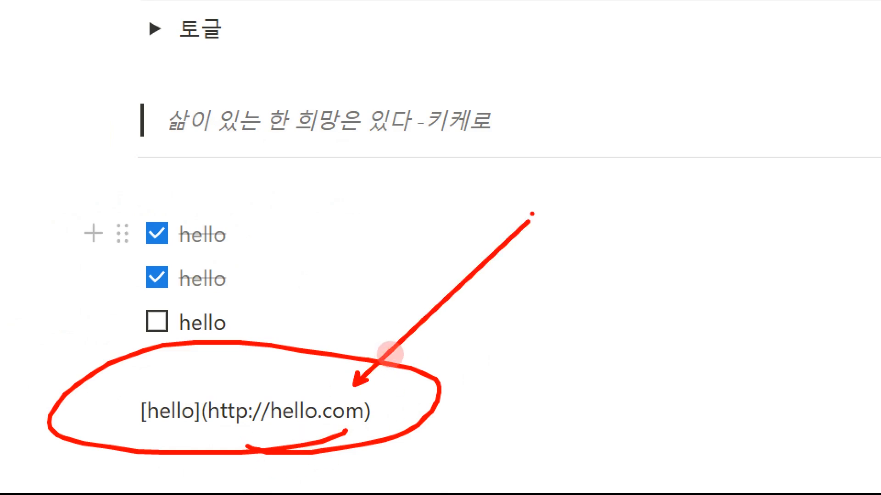
pyautogui.press('Escape')
pyautogui.click(427, 421)
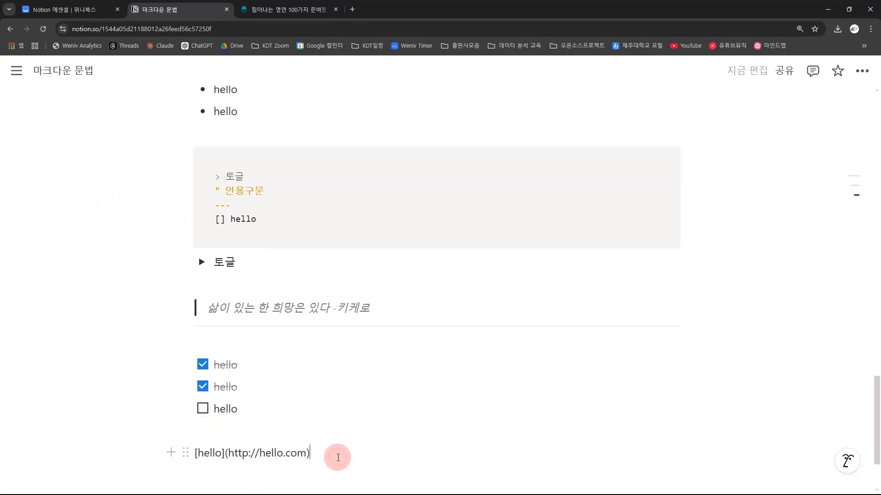
pyautogui.press('Return')
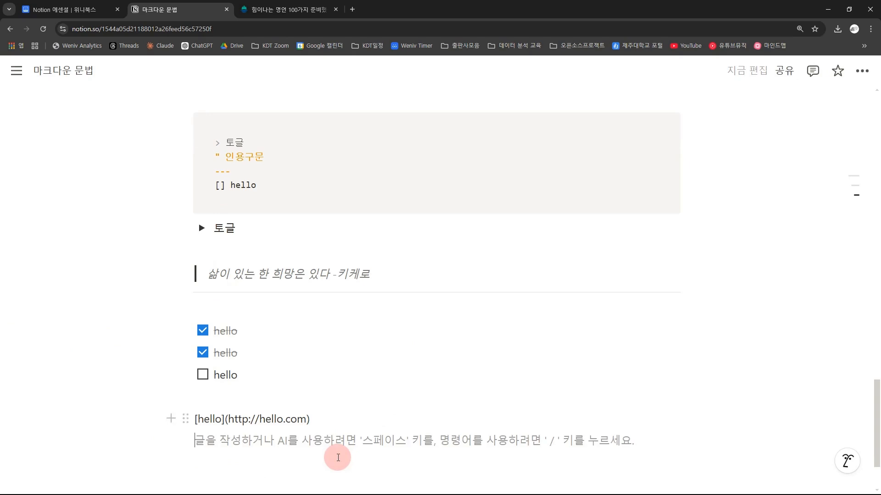
pyautogui.write('![]')
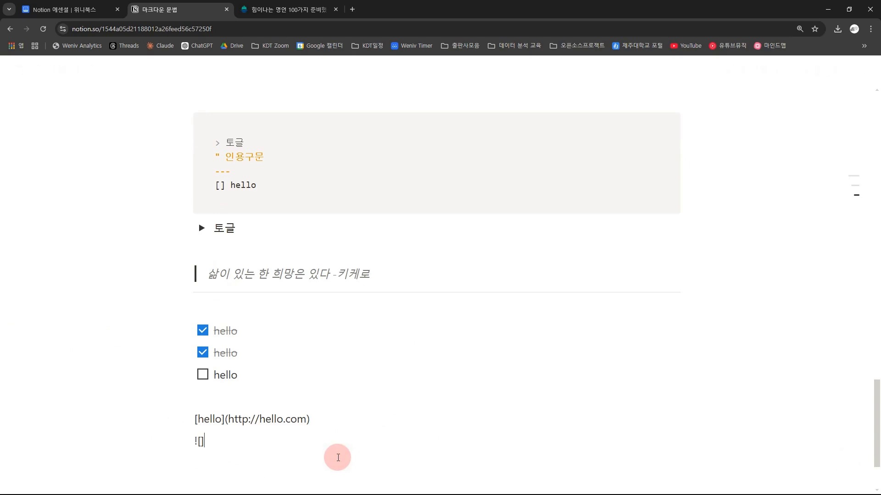
pyautogui.write('()')
pyautogui.hotkey('shift', 'Left')
pyautogui.hotkey('shift', 'Left')
pyautogui.hotkey('shift', 'Left')
pyautogui.hotkey('shift', 'Left')
pyautogui.hotkey('shift', 'Left')
pyautogui.press('Right')
pyautogui.press('Left')
pyautogui.write('토끼 이미지](http://토끼.')
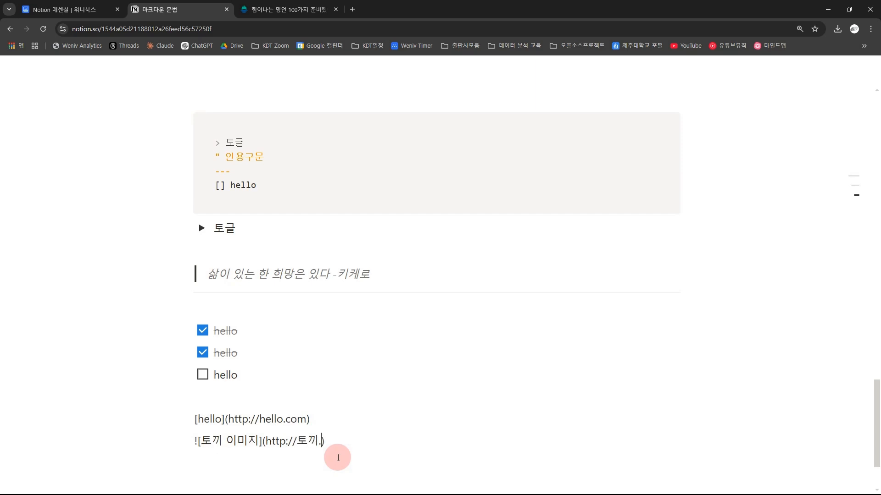
pyautogui.write('com')
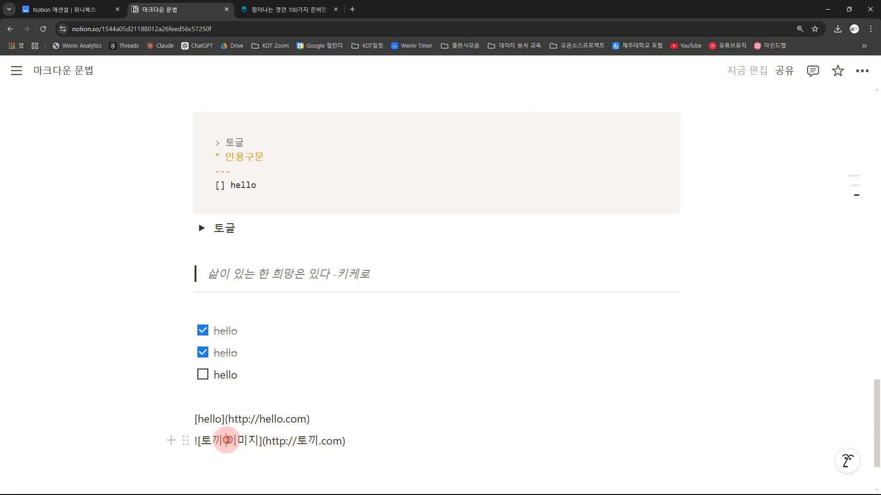
pyautogui.moveTo(227, 441); pyautogui.dragTo(328, 439)
pyautogui.scroll(10, 326, 436)
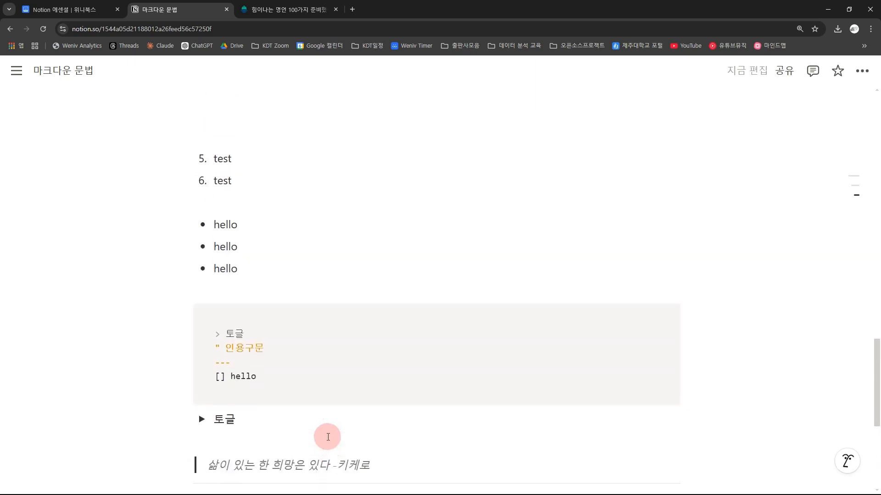
pyautogui.scroll(5, 358, 330)
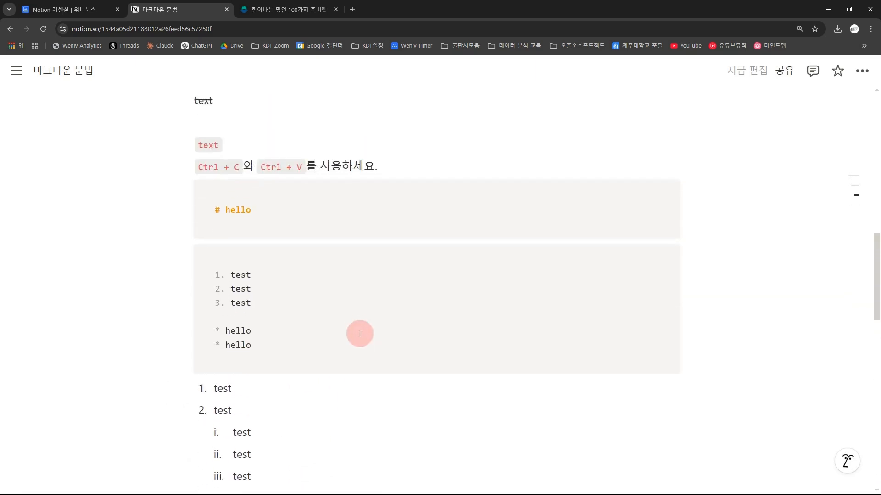
pyautogui.scroll(-17, 360, 334)
pyautogui.click(271, 380)
pyautogui.moveTo(151, 356); pyautogui.dragTo(330, 353)
# Step: Add three text lines, 페이지1, 페이지2 and 페이지3, below the image syntax with an empty line between
pyautogui.click(358, 448)
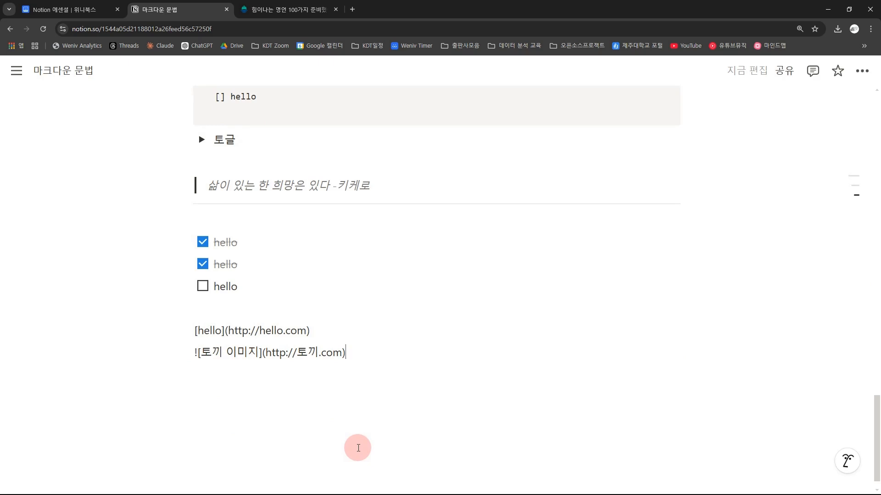
pyautogui.press('Return')
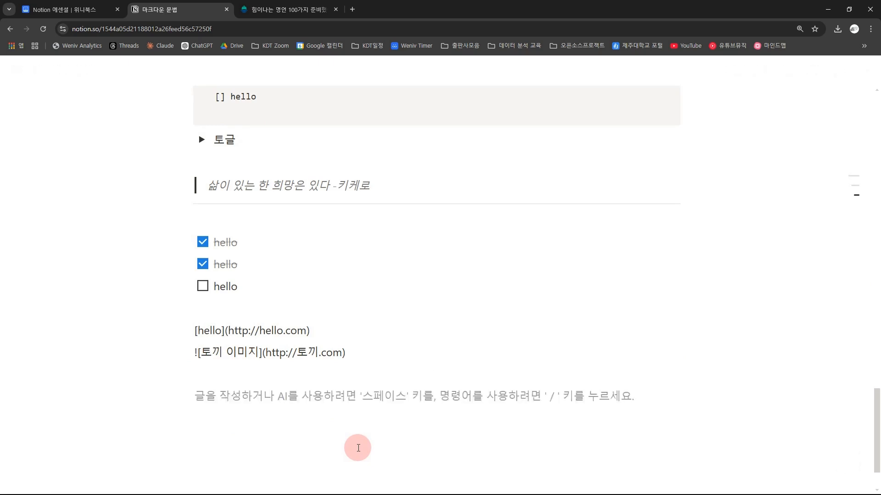
pyautogui.write('vpd')
pyautogui.press('BackSpace')
pyautogui.press('BackSpace')
pyautogui.press('BackSpace')
pyautogui.write('페이지')
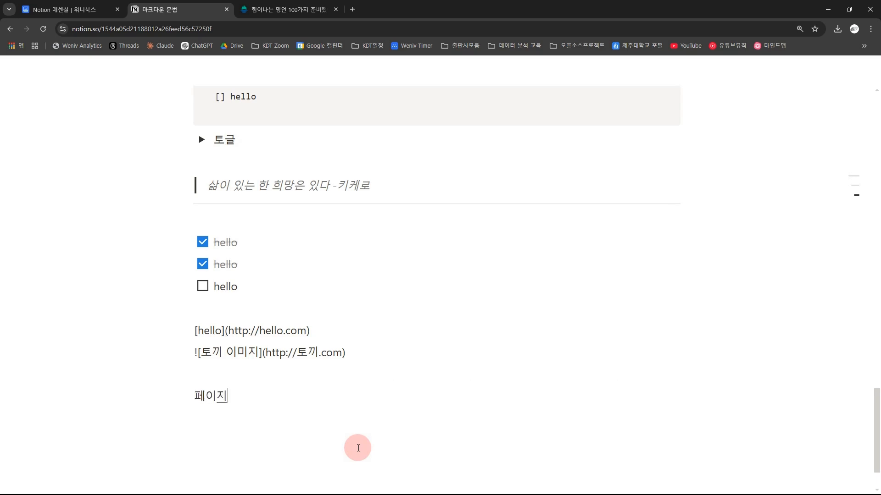
pyautogui.write('1')
pyautogui.press('Return')
pyautogui.write('페이지2')
pyautogui.press('Return')
pyautogui.write('페이지3')
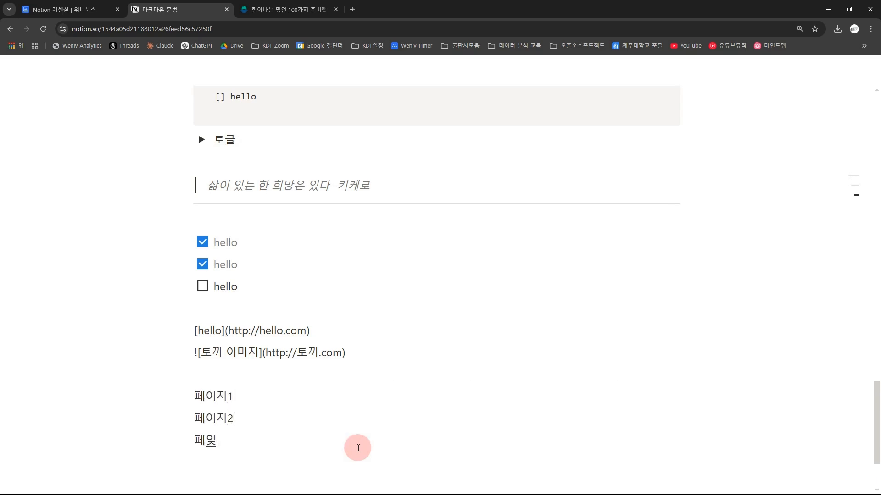
pyautogui.scroll(-2, 359, 448)
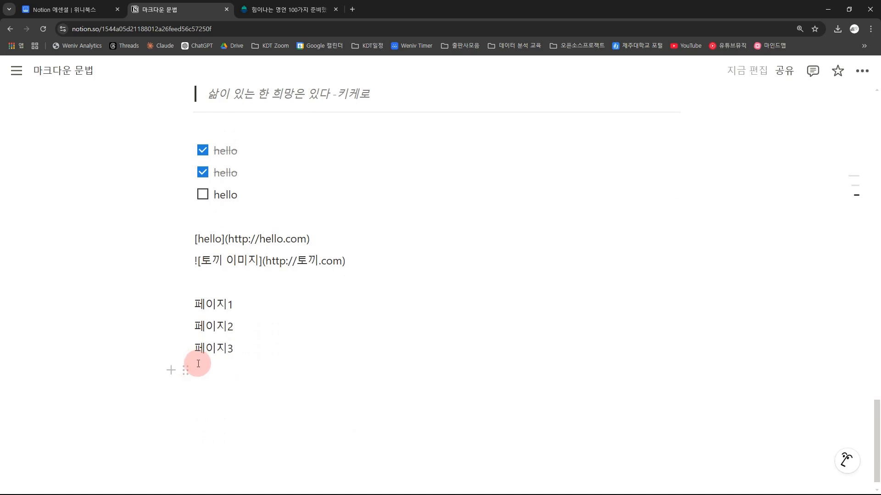
pyautogui.click(235, 370)
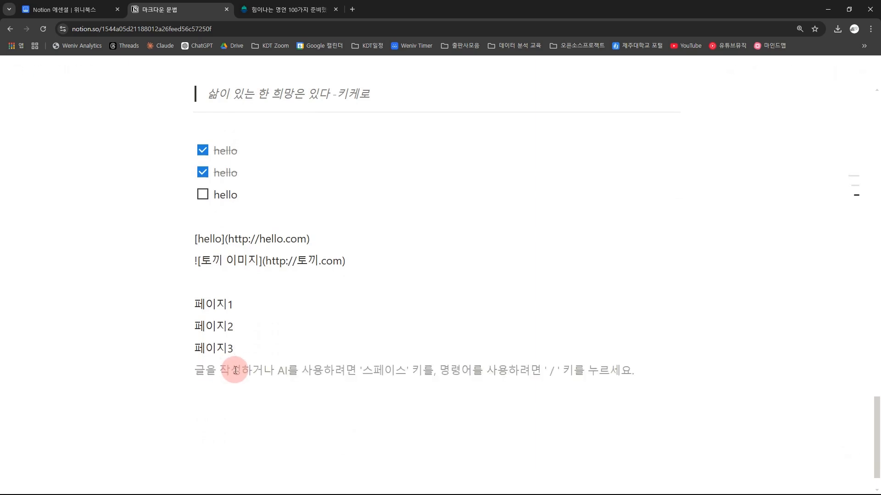
pyautogui.write('/페이지')
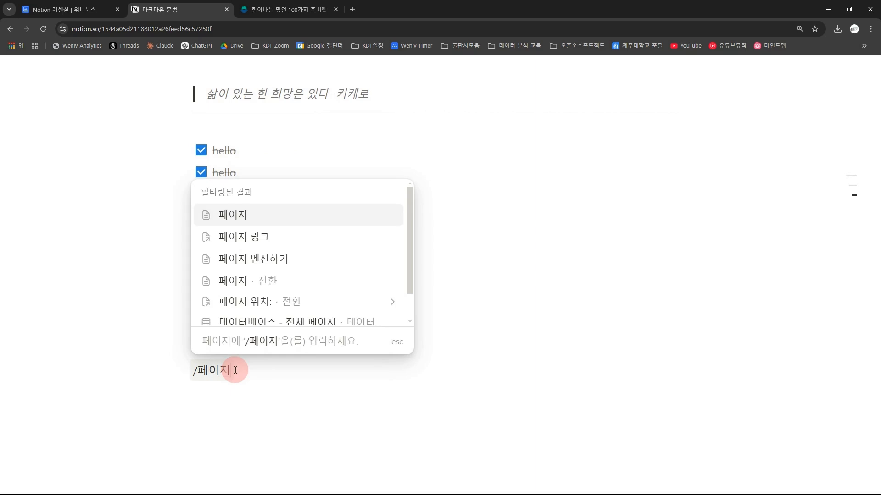
pyautogui.press('Escape')
pyautogui.press('BackSpace')
pyautogui.press('BackSpace')
pyautogui.press('BackSpace')
pyautogui.press('BackSpace')
pyautogui.press('BackSpace')
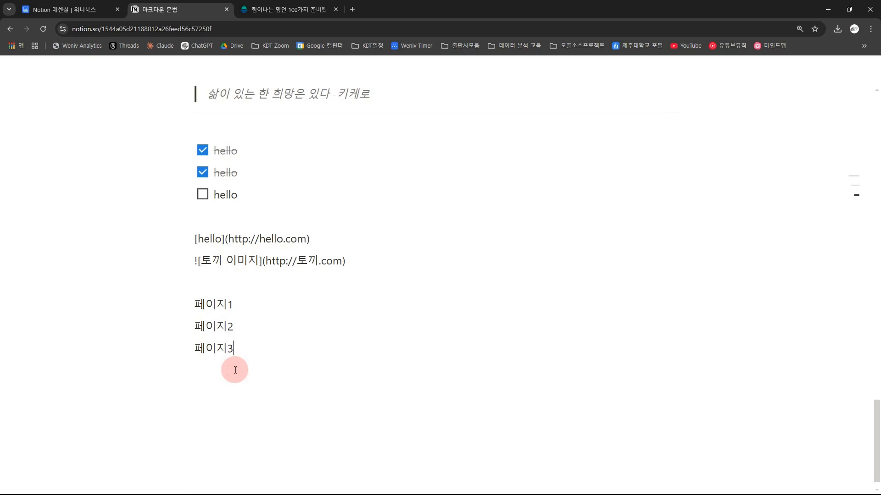
# Step: Convert the three lines 페이지1, 페이지2 and 페이지3 into pages (페이지) in one go
pyautogui.moveTo(114, 309); pyautogui.dragTo(239, 350)
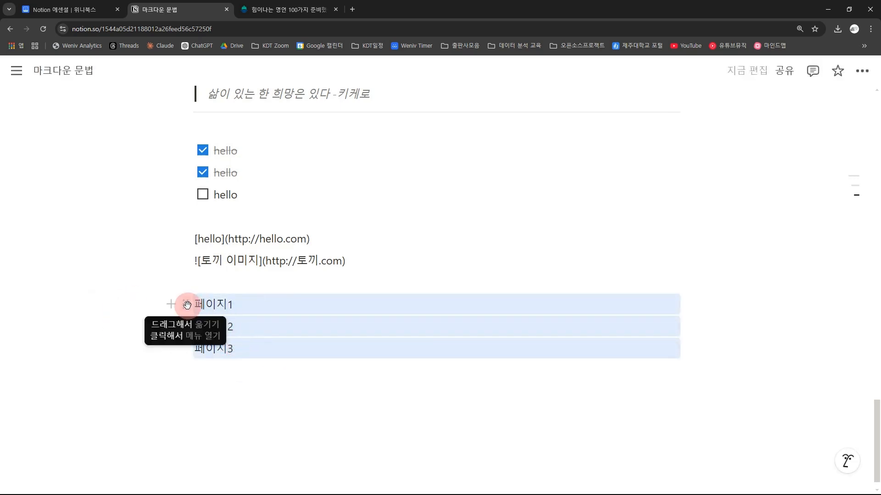
pyautogui.click(187, 305)
pyautogui.moveTo(250, 300)
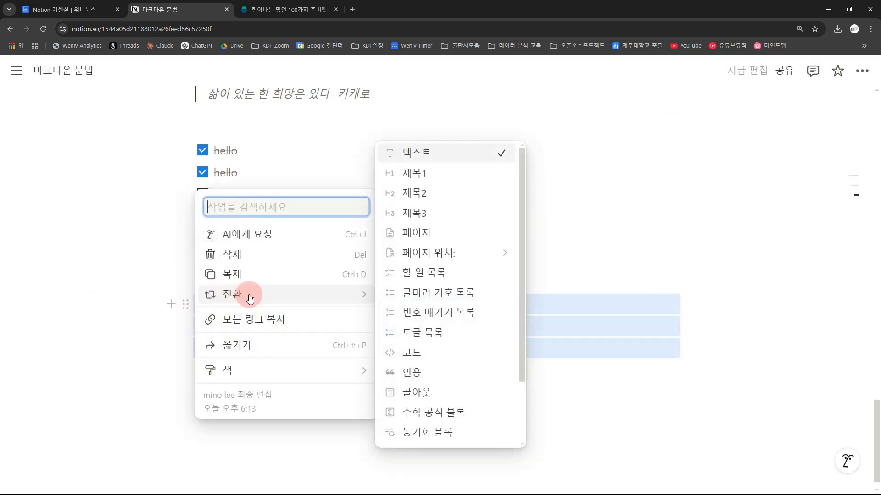
pyautogui.click(425, 235)
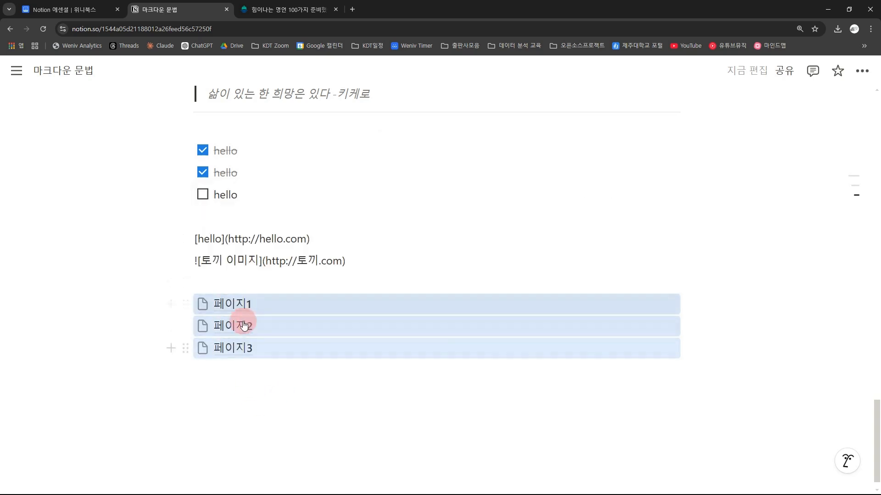
# Step: Set the grinning face emoji as the icon of the 페이지1 and 페이지2 subpages
pyautogui.click(208, 304)
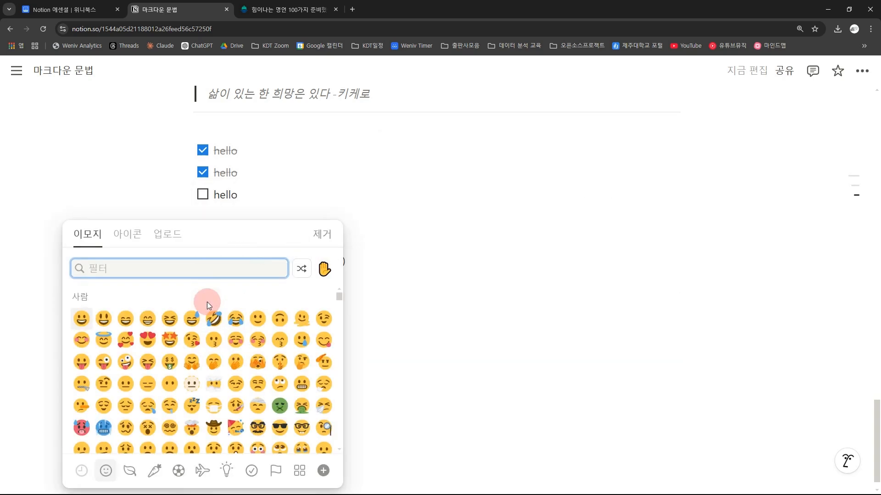
pyautogui.click(91, 318)
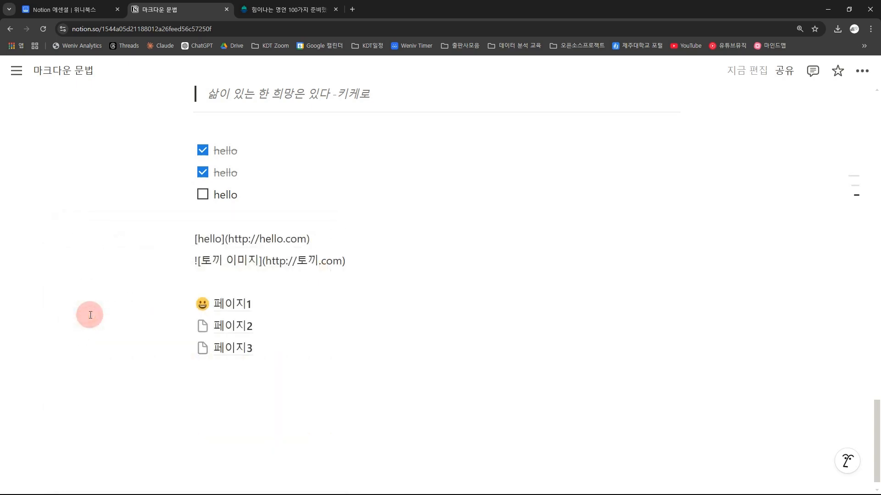
pyautogui.click(184, 325)
pyautogui.click(84, 322)
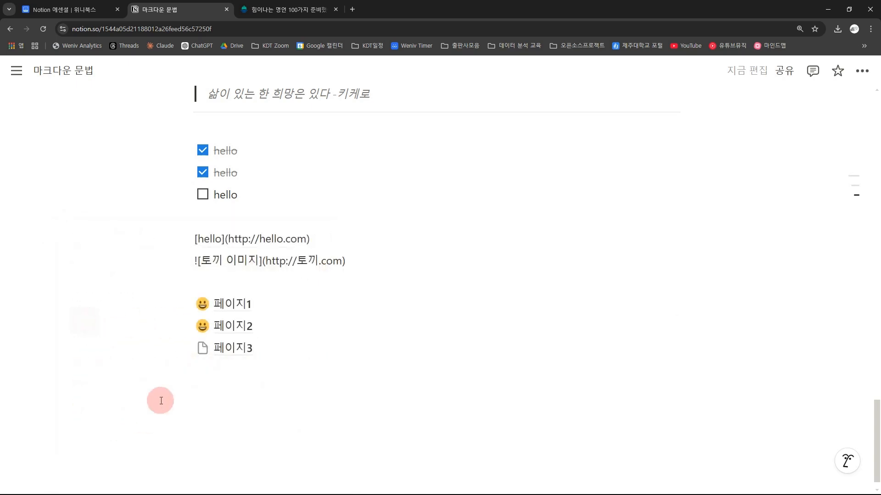